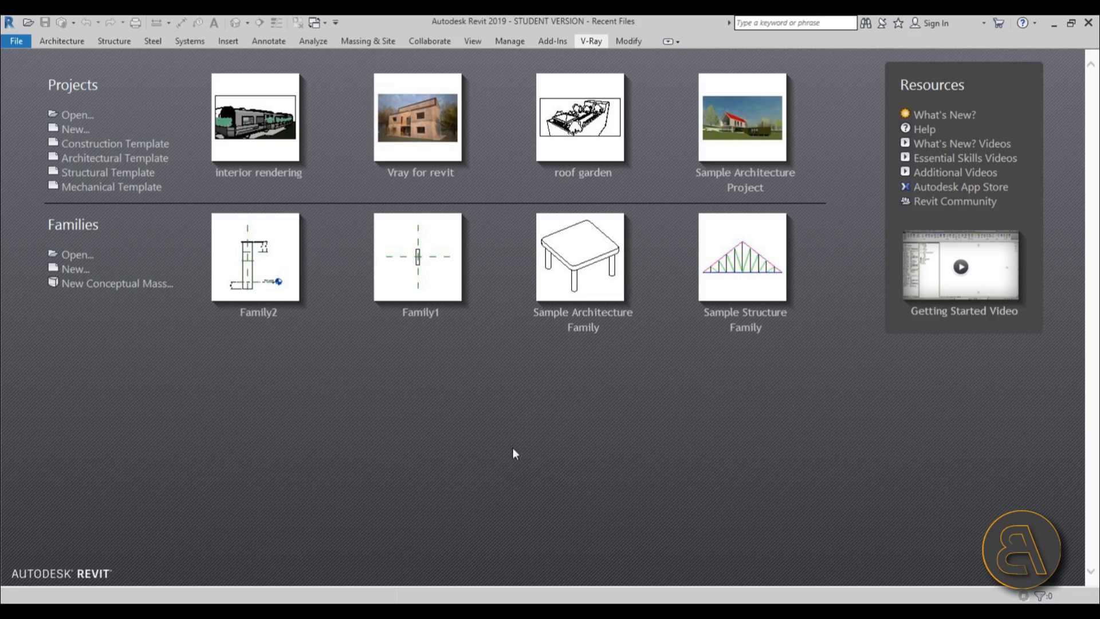
Create a new project from the Architectural Template.
{"action": "left_click", "coordinate": [107, 163]}
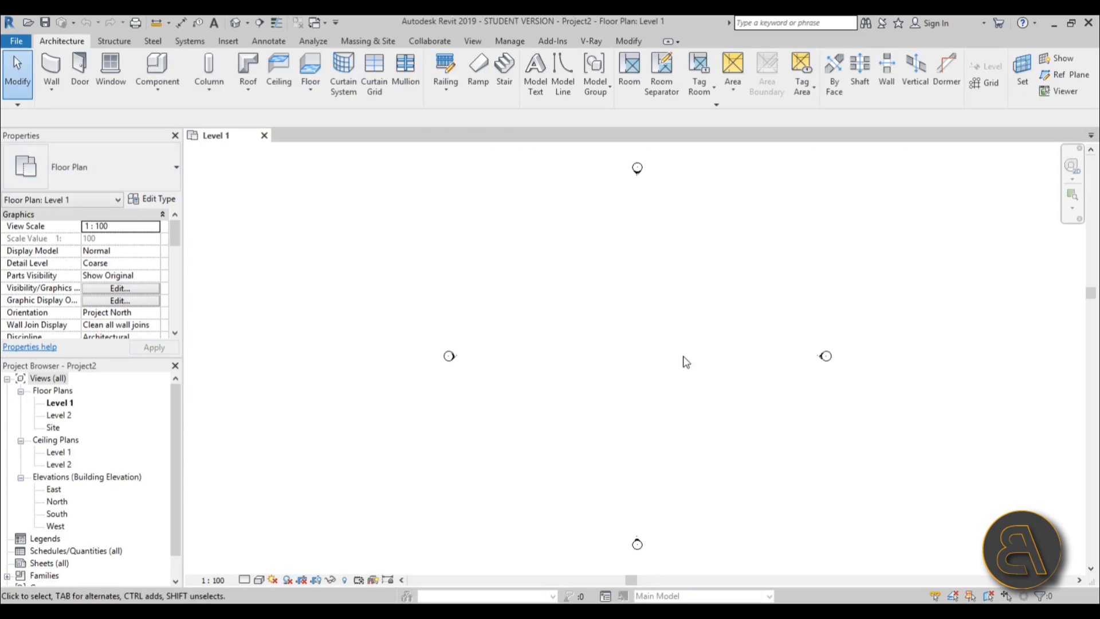
{"action": "middle_click_drag", "start_coordinate": [657, 373], "coordinate": [601, 365]}
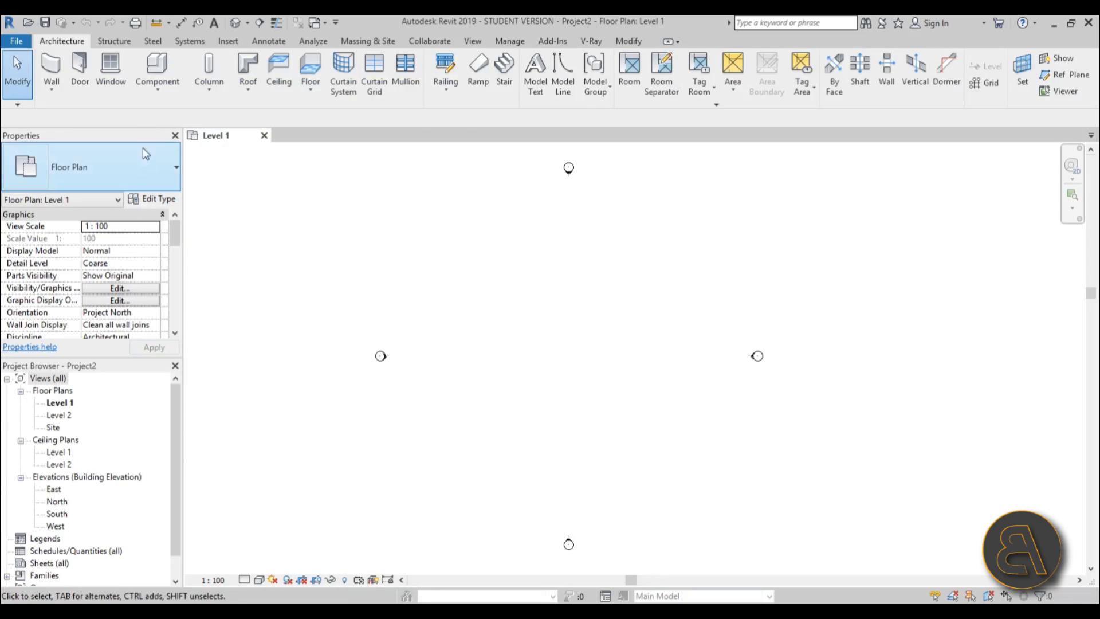
{"action": "left_click", "coordinate": [147, 173]}
{"action": "left_click", "coordinate": [70, 104]}
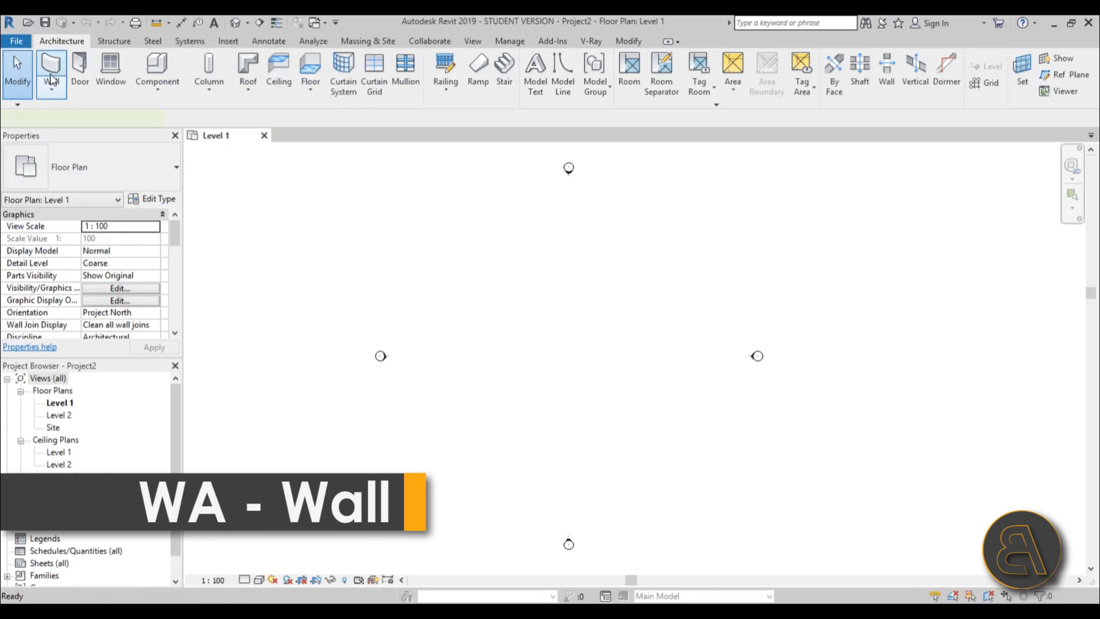
Draw a horizontal wall about 27000 mm long in the Level 1 plan, using the type Exterior - Brick on Mtl. Stud.
{"action": "key", "text": "w"}
{"action": "key", "text": "a"}
{"action": "left_click", "coordinate": [115, 178]}
{"action": "scroll", "coordinate": [104, 349], "scroll_direction": "up", "scroll_amount": 2}
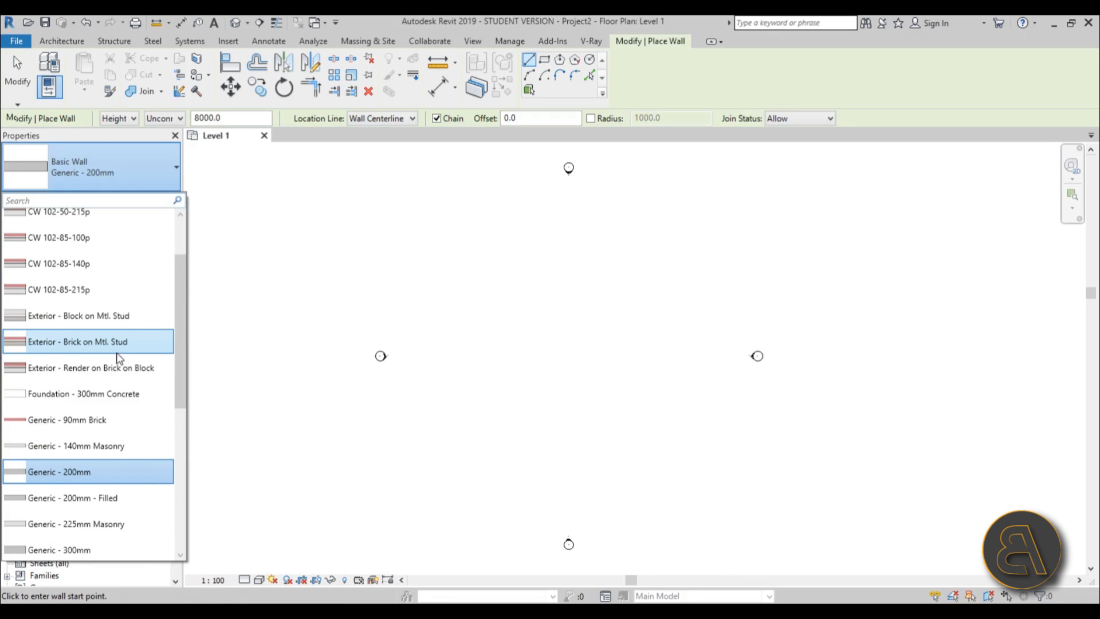
{"action": "left_click", "coordinate": [118, 344]}
{"action": "left_click", "coordinate": [471, 356]}
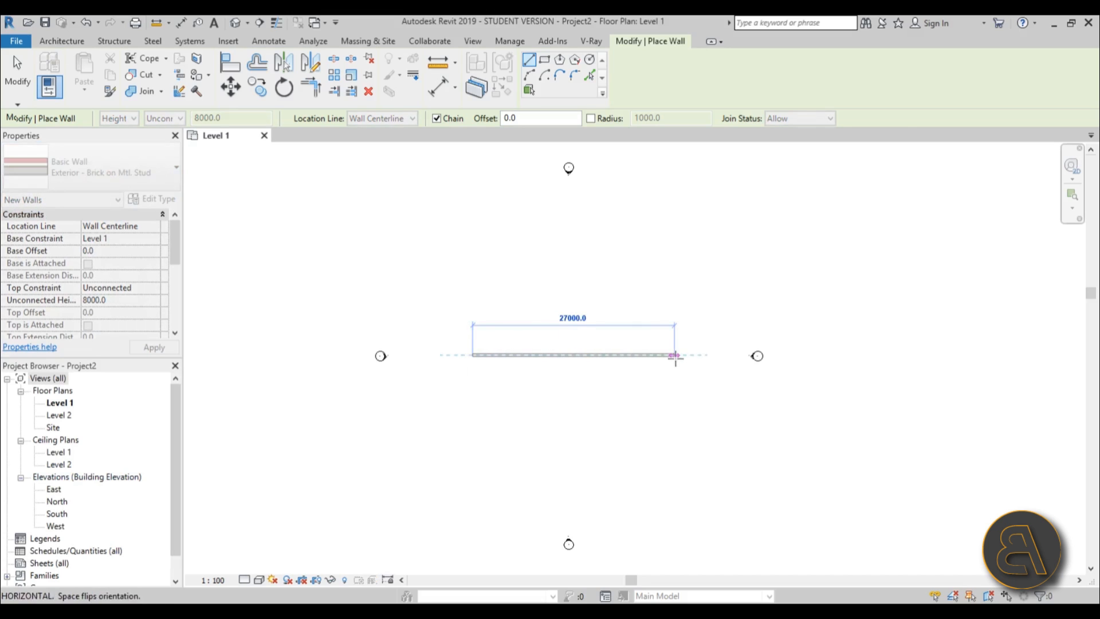
{"action": "left_click", "coordinate": [676, 356]}
{"action": "key", "text": "Escape"}
{"action": "key", "text": "Escape"}
Set the Level 1 floor plan's detail level to Fine.
{"action": "scroll", "coordinate": [559, 359], "scroll_direction": "up", "scroll_amount": 2}
{"action": "scroll", "coordinate": [558, 360], "scroll_direction": "up", "scroll_amount": 3}
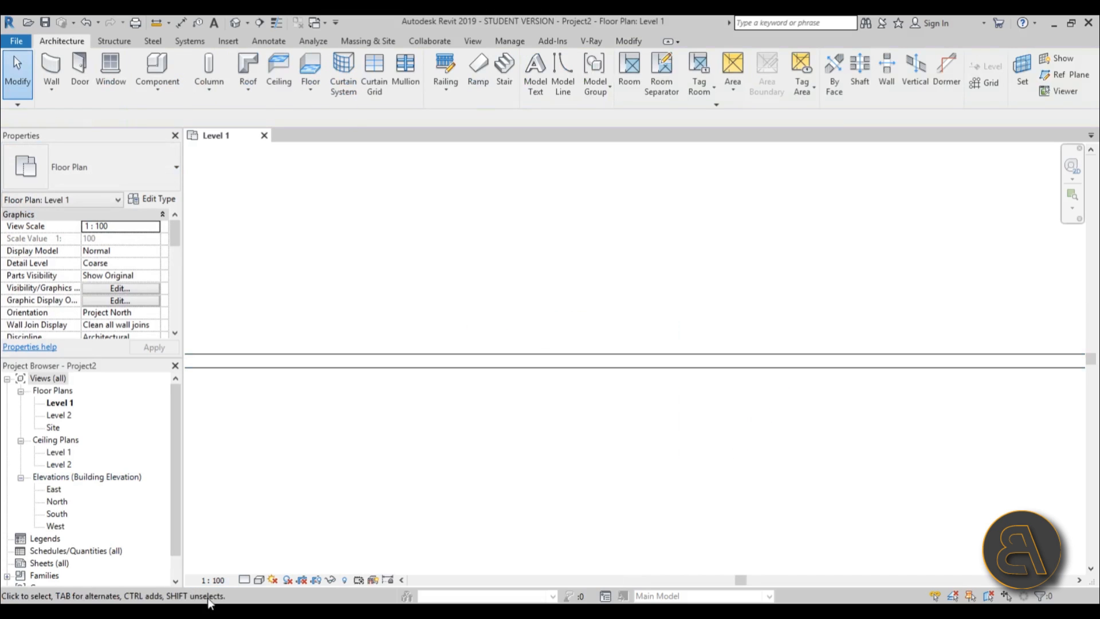
{"action": "left_click", "coordinate": [245, 580]}
{"action": "left_click", "coordinate": [265, 566]}
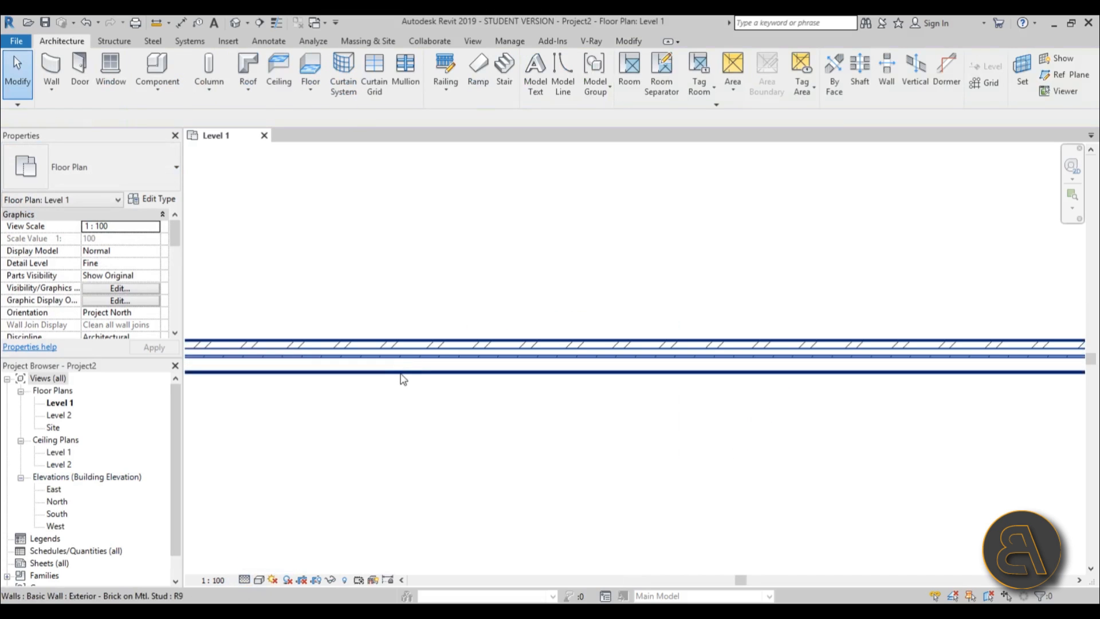
Flip the wall's orientation so its brick layer lies on the south side in the plan.
{"action": "left_click", "coordinate": [396, 343]}
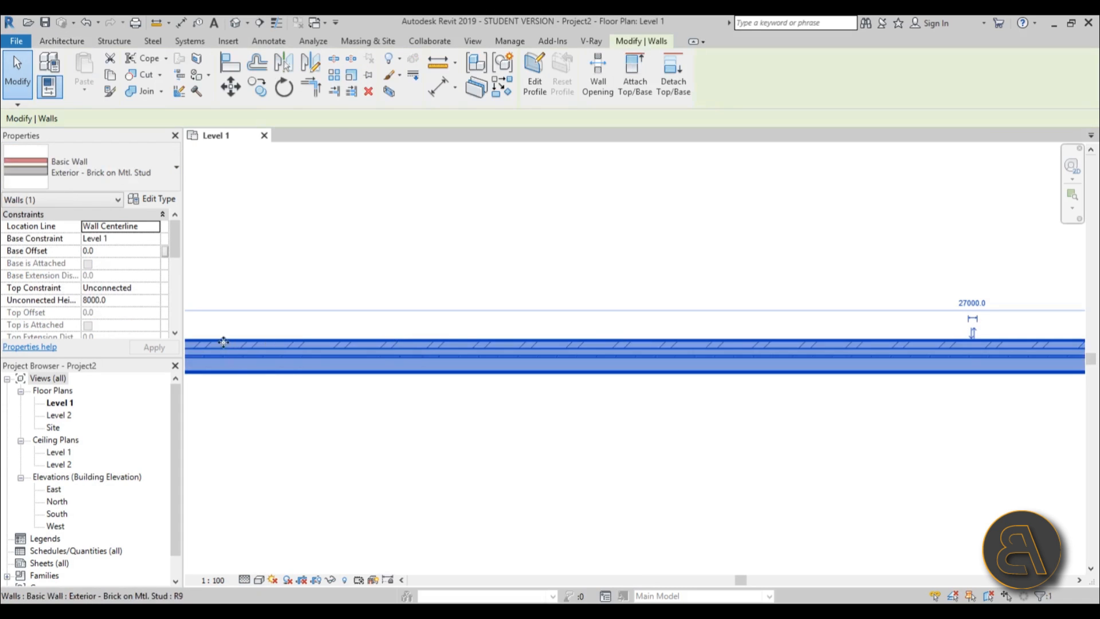
{"action": "left_click", "coordinate": [973, 333]}
{"action": "scroll", "coordinate": [1009, 379], "scroll_direction": "up", "scroll_amount": 5}
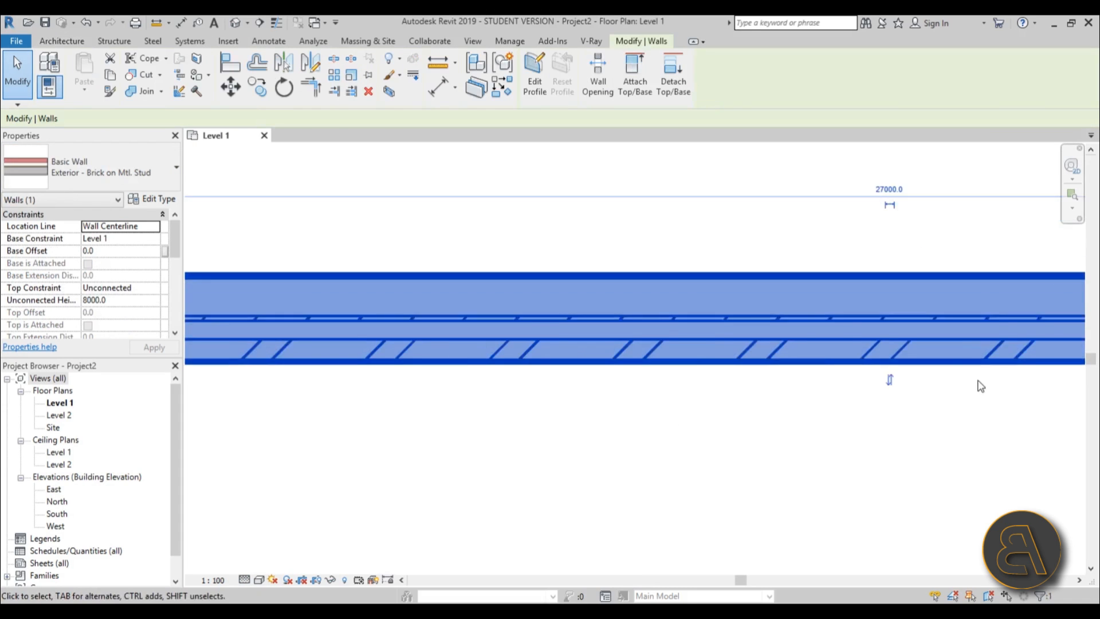
{"action": "left_click", "coordinate": [843, 445]}
{"action": "scroll", "coordinate": [625, 396], "scroll_direction": "down", "scroll_amount": 3}
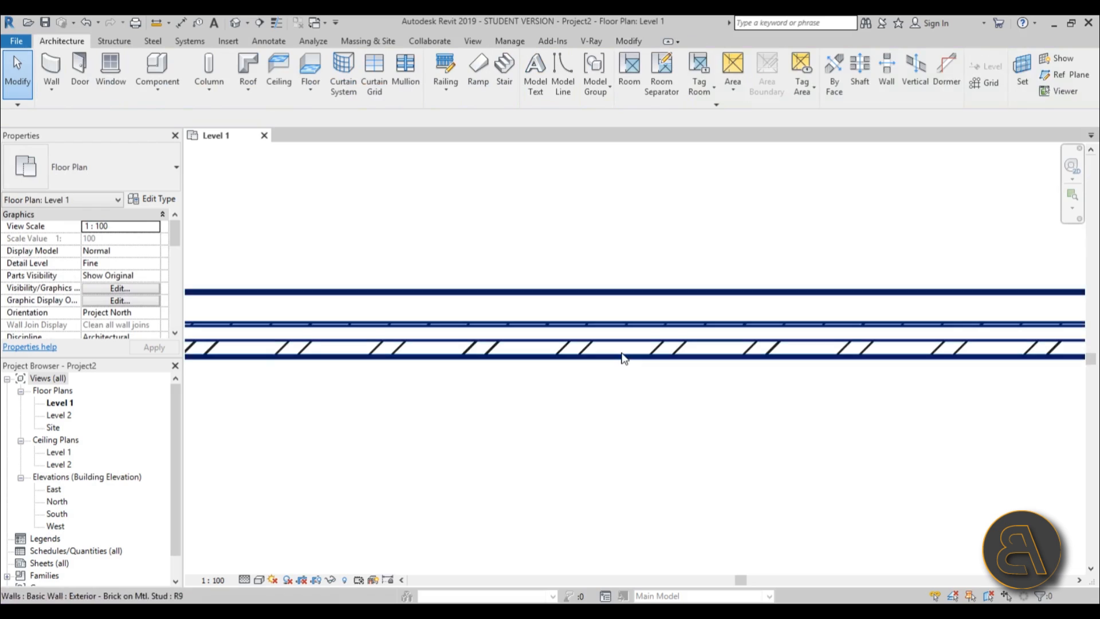
Open the default 3D view and examine the brick face of the wall.
{"action": "left_click", "coordinate": [621, 359]}
{"action": "scroll", "coordinate": [508, 270], "scroll_direction": "down", "scroll_amount": 3}
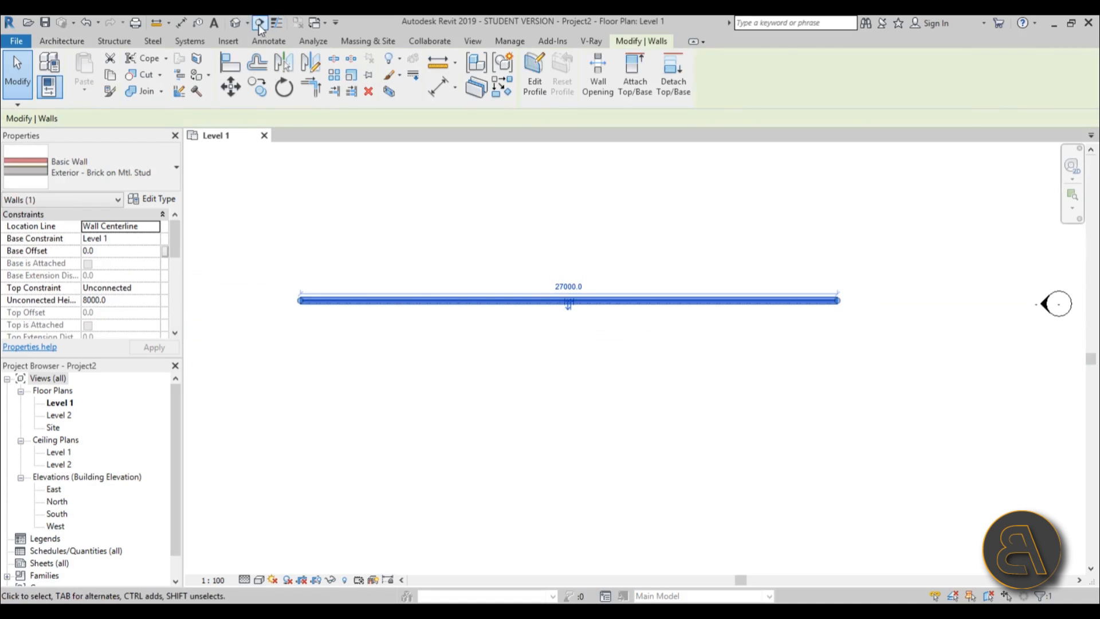
{"action": "left_click", "coordinate": [236, 23]}
{"action": "scroll", "coordinate": [755, 408], "scroll_direction": "up", "scroll_amount": 8}
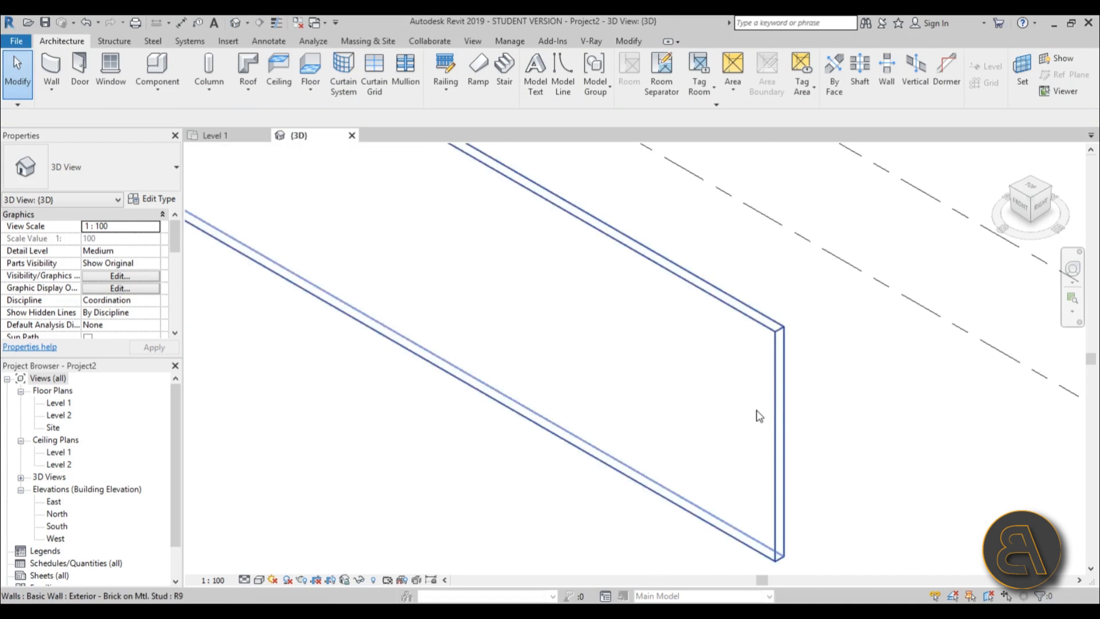
{"action": "scroll", "coordinate": [768, 386], "scroll_direction": "down", "scroll_amount": 6}
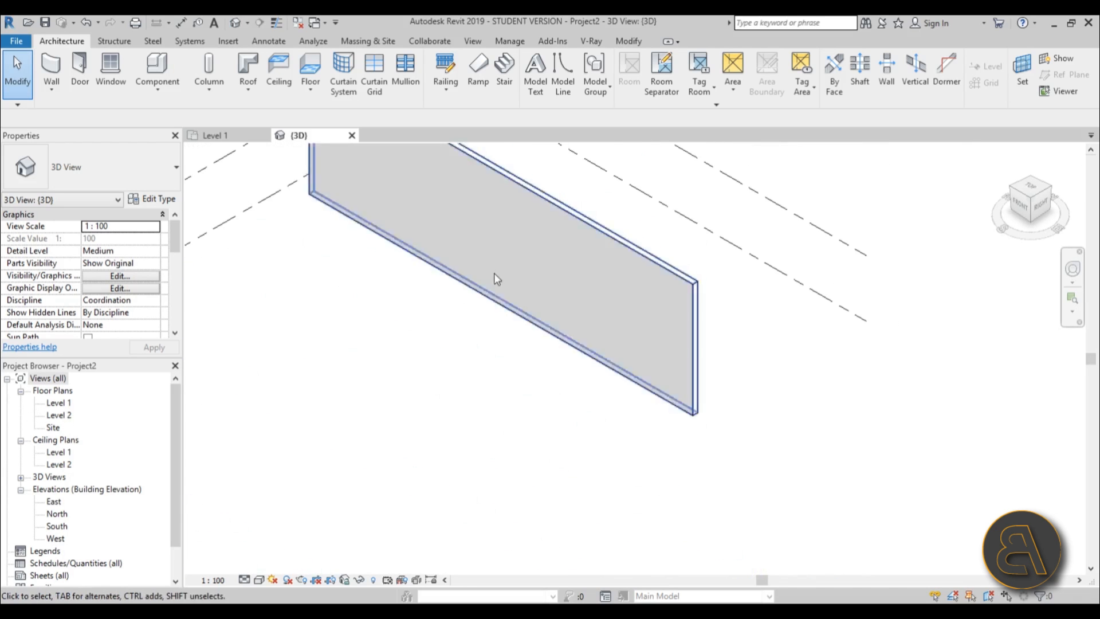
{"action": "scroll", "coordinate": [494, 273], "scroll_direction": "up", "scroll_amount": 4}
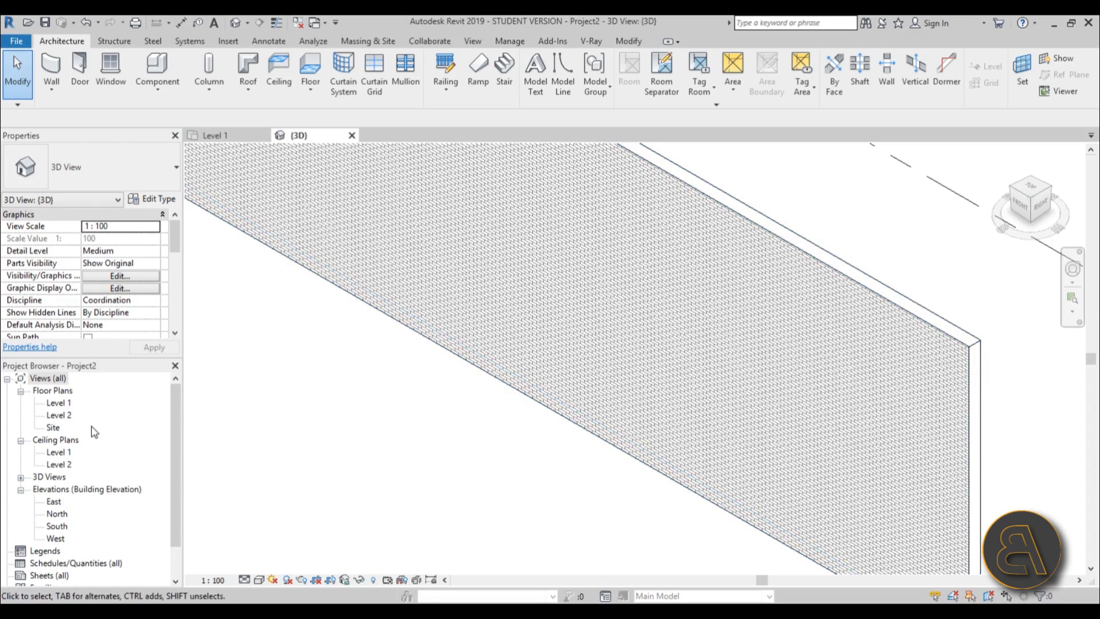
Draw a horizontal reference plane in the Level 1 plan along the wall's brick face, from its west end to beyond its east end.
{"action": "double_click", "coordinate": [56, 403]}
{"action": "scroll", "coordinate": [452, 326], "scroll_direction": "up", "scroll_amount": 4}
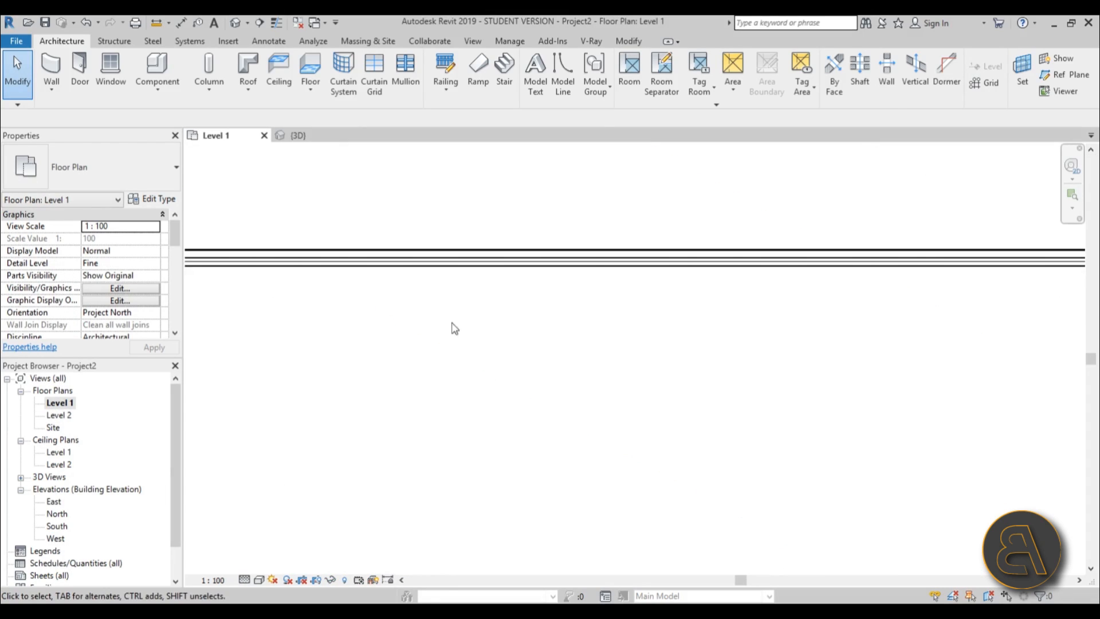
{"action": "middle_click_drag", "start_coordinate": [419, 297], "coordinate": [603, 362]}
{"action": "scroll", "coordinate": [290, 361], "scroll_direction": "up", "scroll_amount": 7}
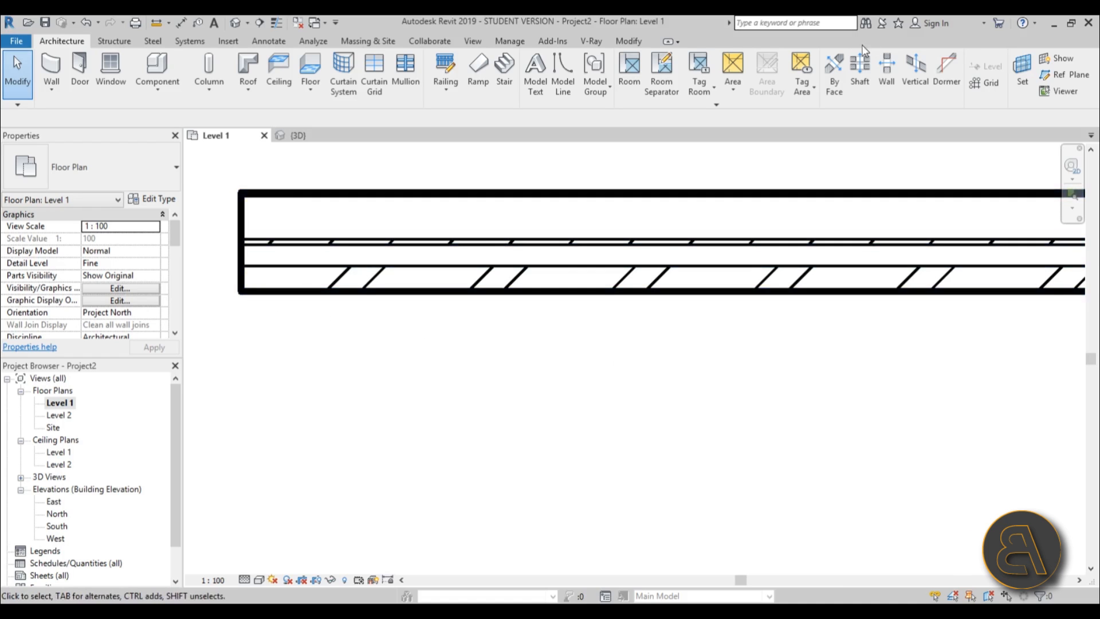
{"action": "left_click", "coordinate": [1057, 76]}
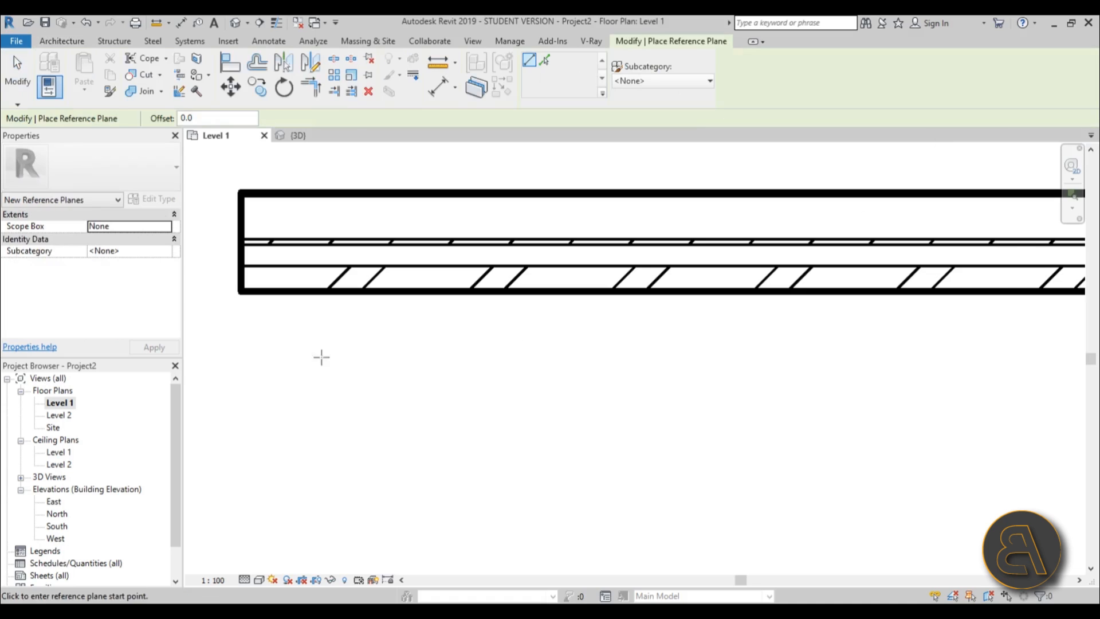
{"action": "left_click", "coordinate": [241, 311]}
{"action": "scroll", "coordinate": [373, 312], "scroll_direction": "down", "scroll_amount": 4}
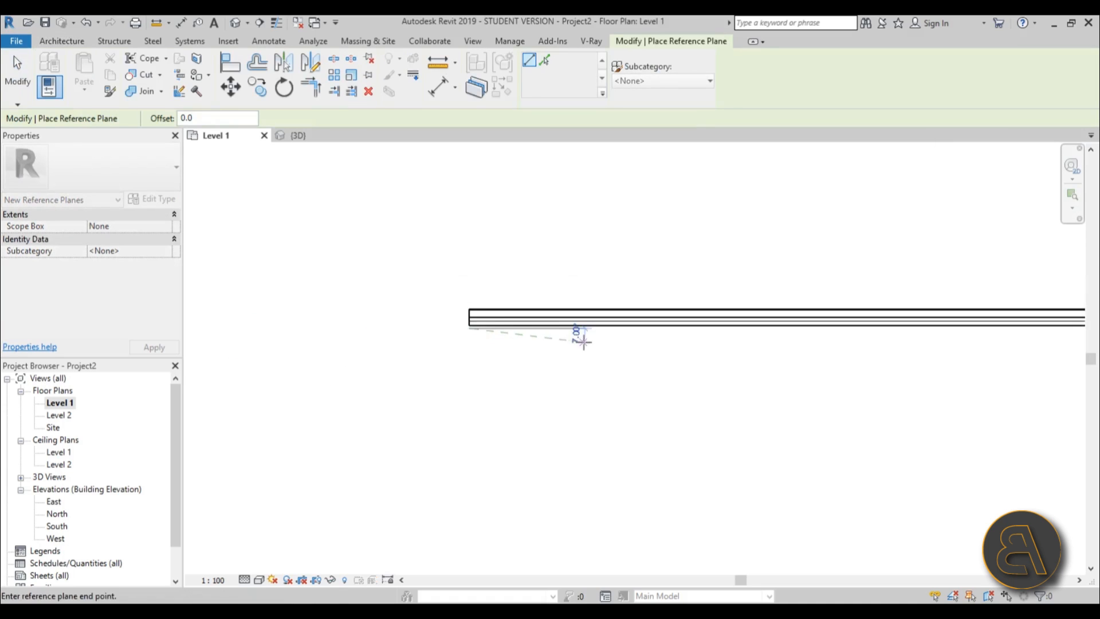
{"action": "scroll", "coordinate": [188, 350], "scroll_direction": "down", "scroll_amount": 2}
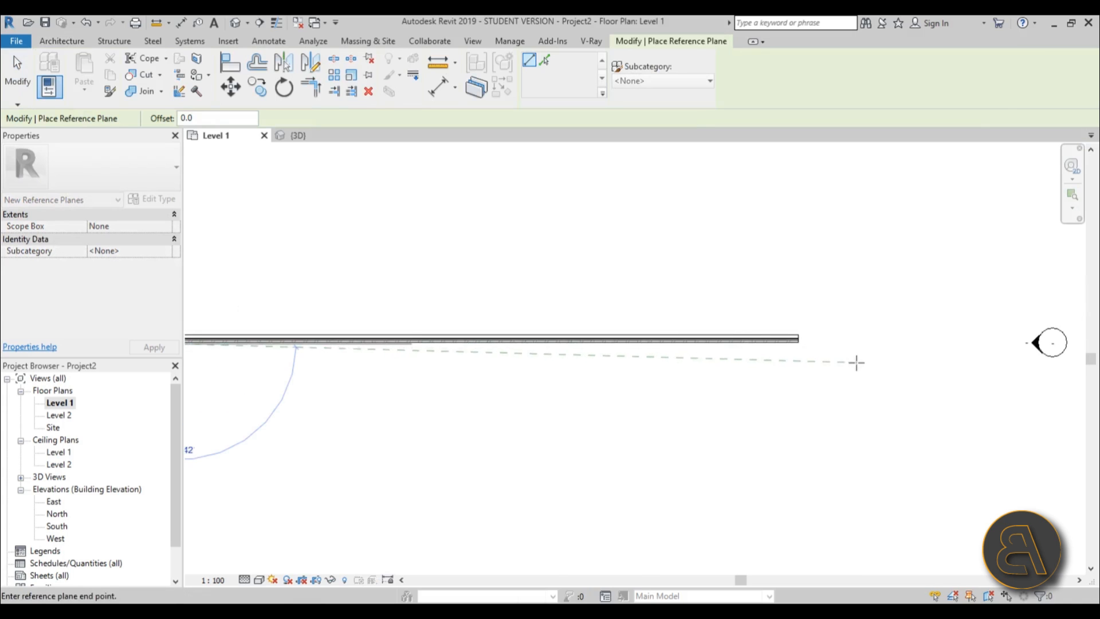
{"action": "left_click", "coordinate": [905, 344]}
{"action": "key", "text": "Escape"}
{"action": "key", "text": "Escape"}
Name the reference plane along the wall's brick face "a".
{"action": "left_click", "coordinate": [889, 344]}
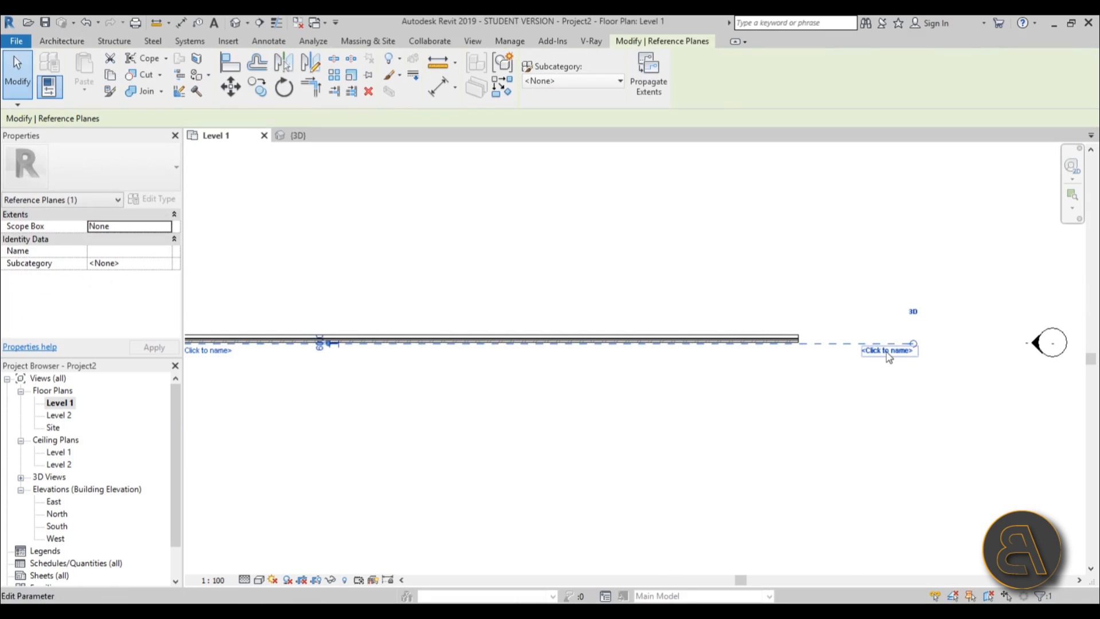
{"action": "left_click", "coordinate": [885, 349]}
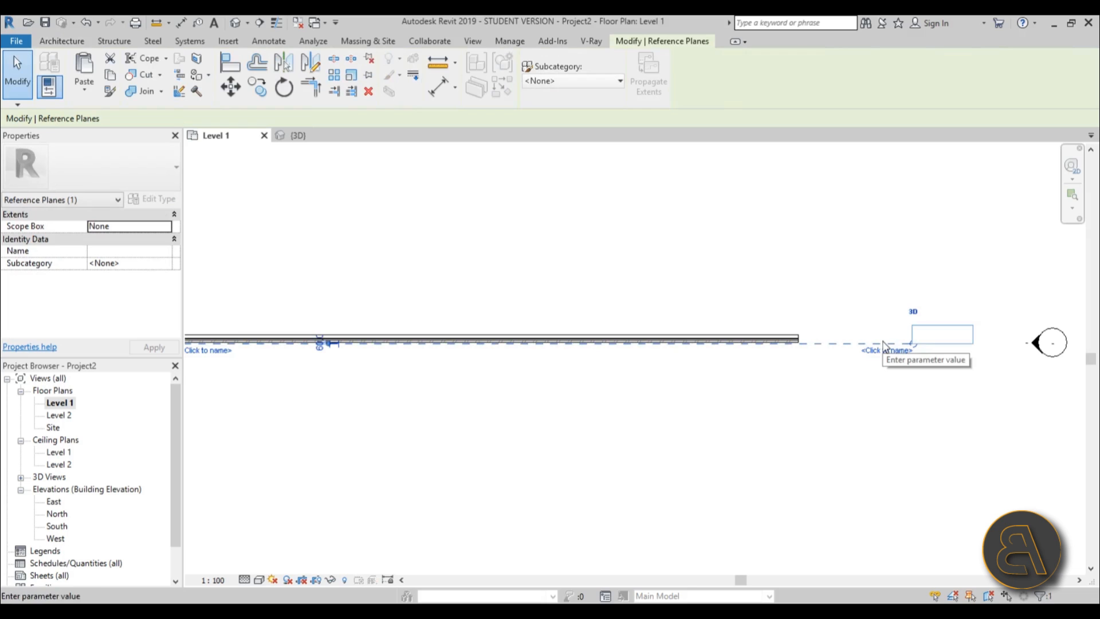
{"action": "type", "text": "a"}
{"action": "key", "text": "Return"}
{"action": "left_click", "coordinate": [859, 312]}
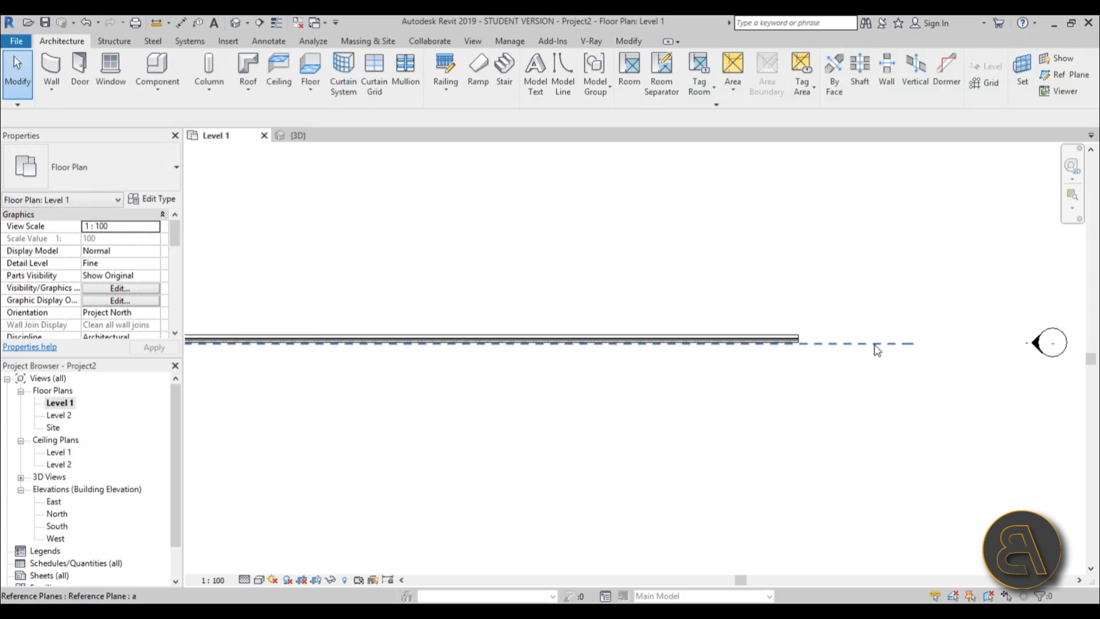
Switch to the 3D view and orient it towards the wall's brick face.
{"action": "middle_click_drag", "start_coordinate": [596, 433], "coordinate": [641, 398]}
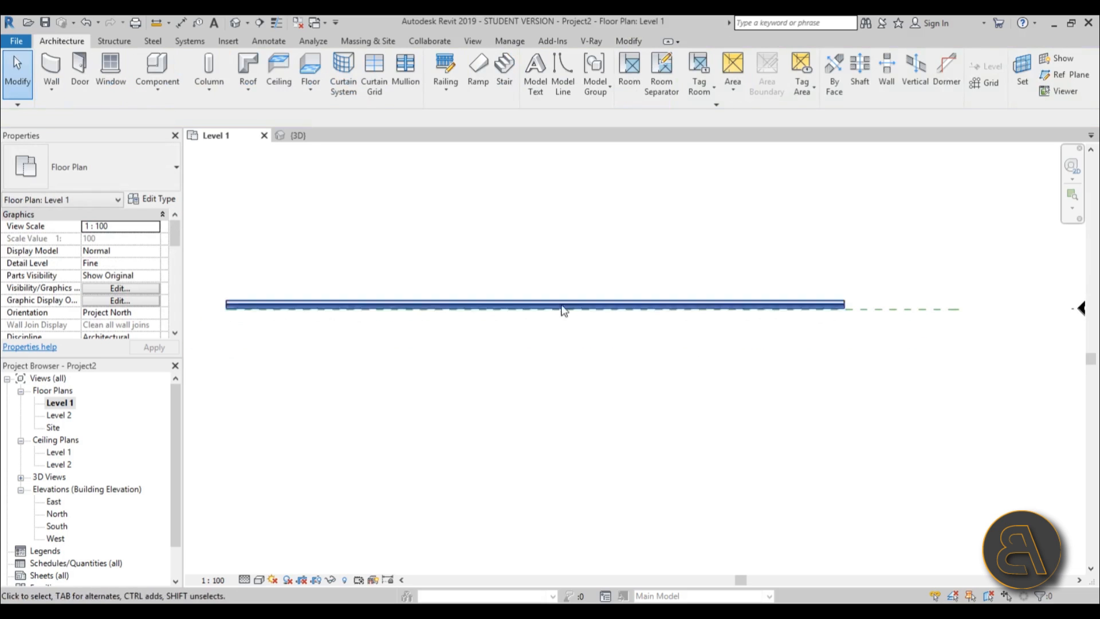
{"action": "left_click", "coordinate": [232, 24]}
{"action": "middle_click_drag", "start_coordinate": [514, 407], "coordinate": [608, 378], "text": "shift"}
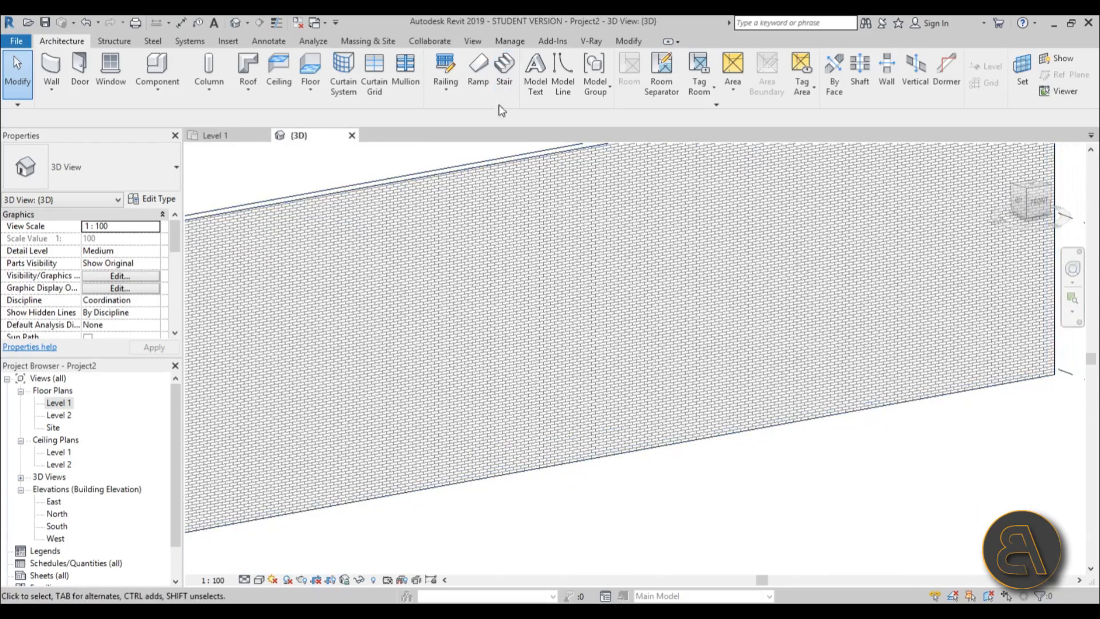
{"action": "left_click", "coordinate": [532, 98]}
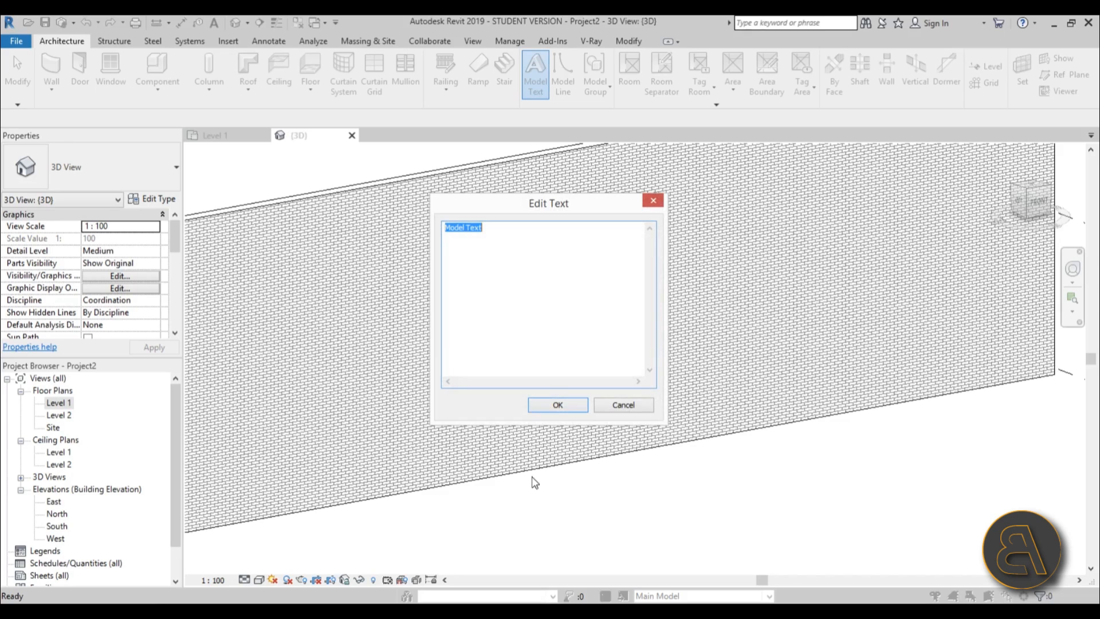
{"action": "type", "text": "Glowing Material woth Vray"}
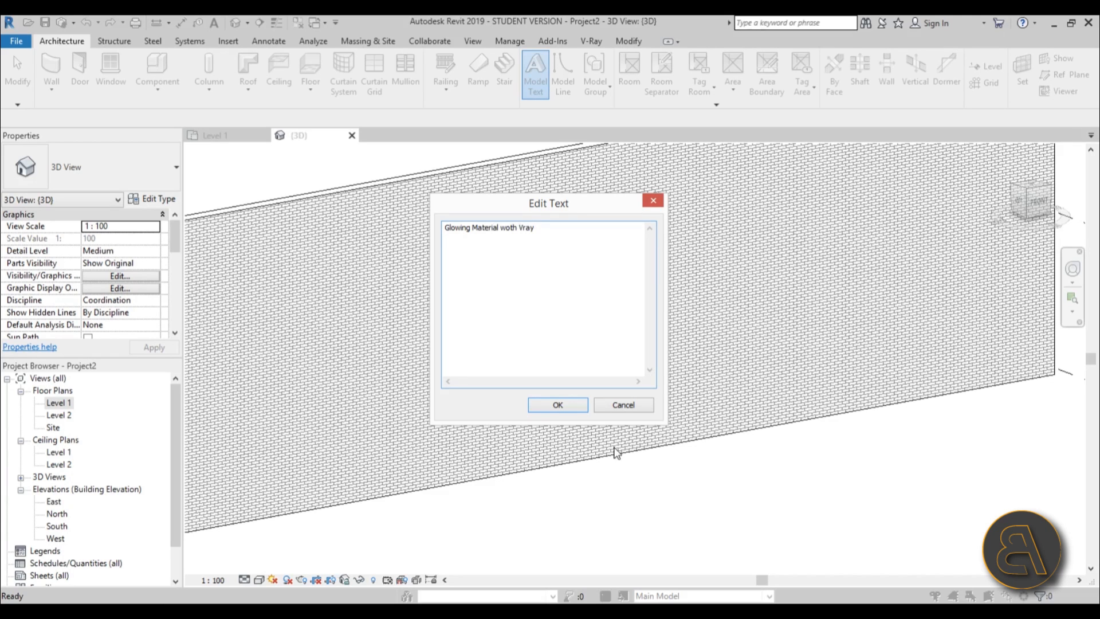
{"action": "left_click", "coordinate": [556, 407]}
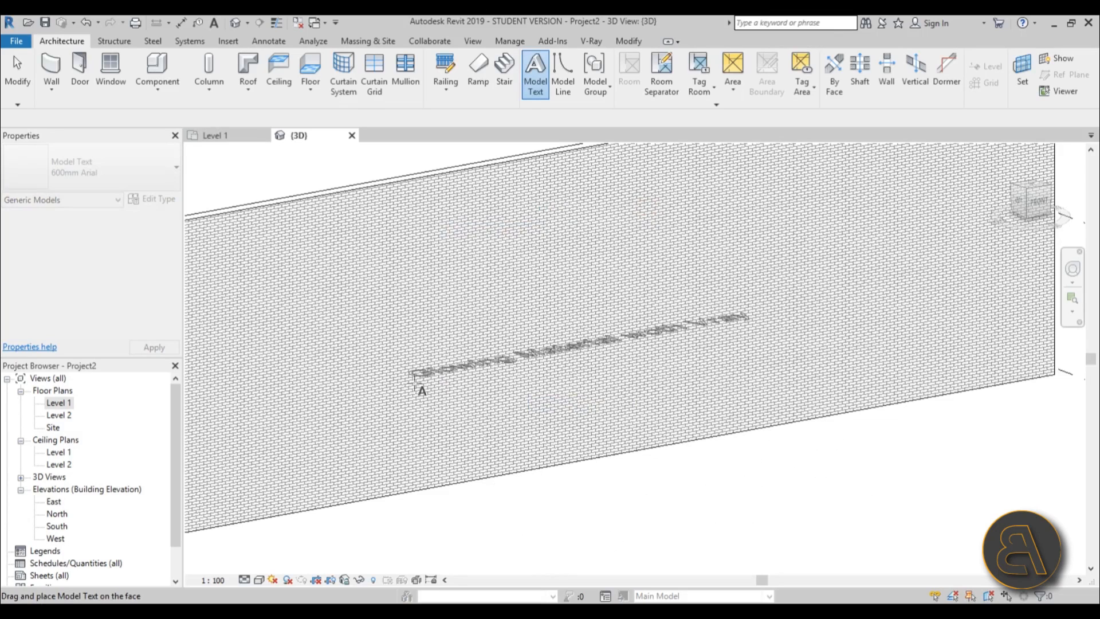
Set the current work plane to Reference Plane : a.
{"action": "left_click", "coordinate": [1022, 86]}
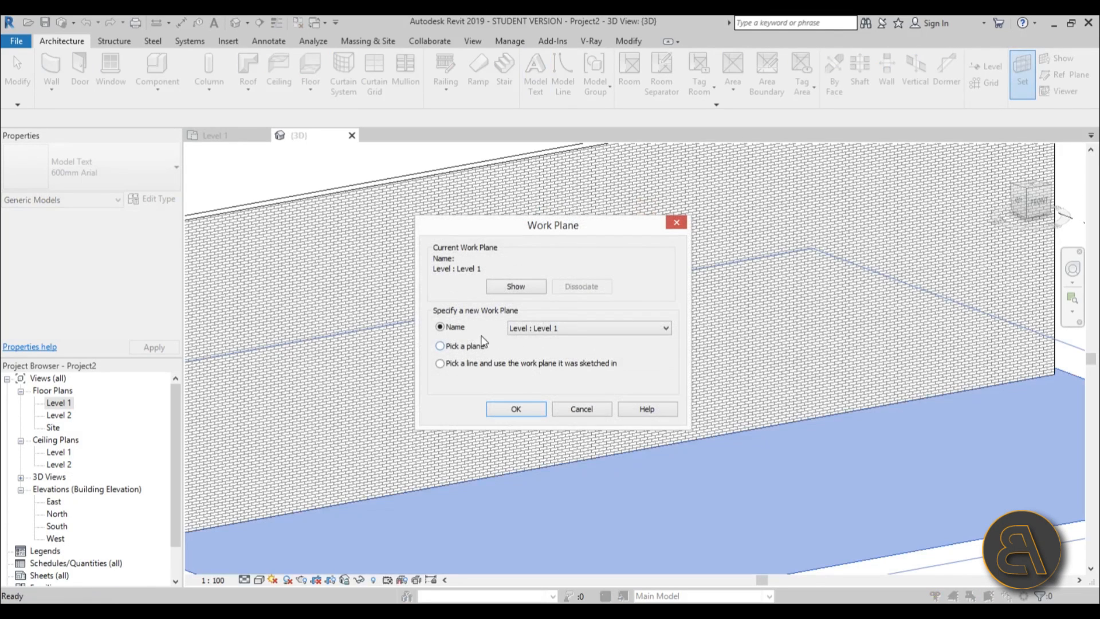
{"action": "left_click", "coordinate": [551, 338]}
{"action": "left_click", "coordinate": [524, 360]}
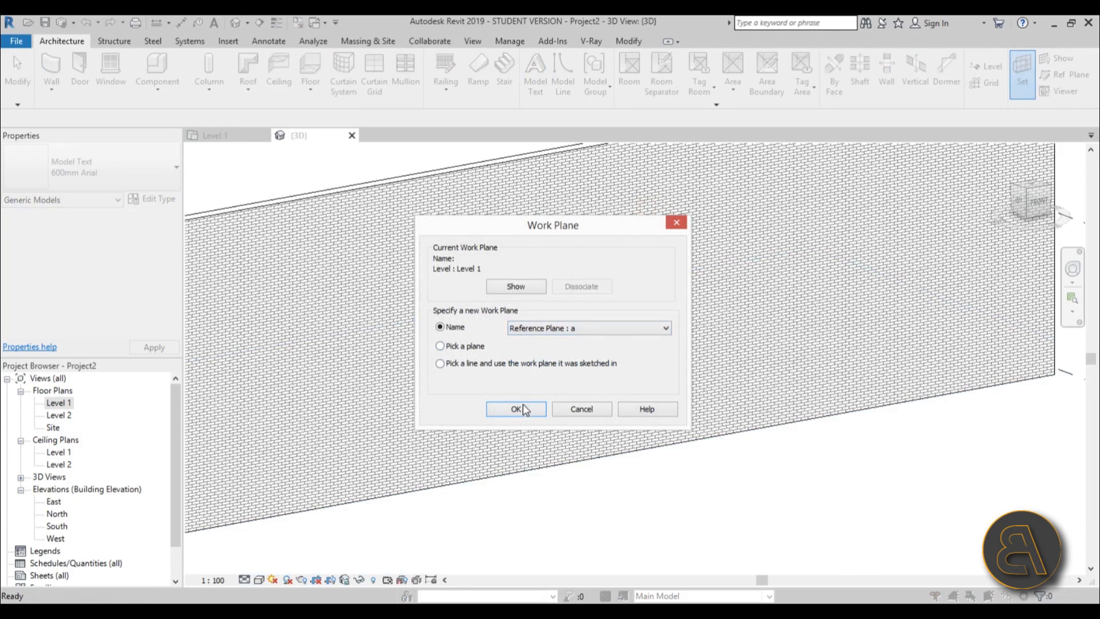
{"action": "left_click", "coordinate": [518, 408]}
Place the model text "Glowing Material with Vray" on the brick face of the wall.
{"action": "left_click", "coordinate": [535, 75]}
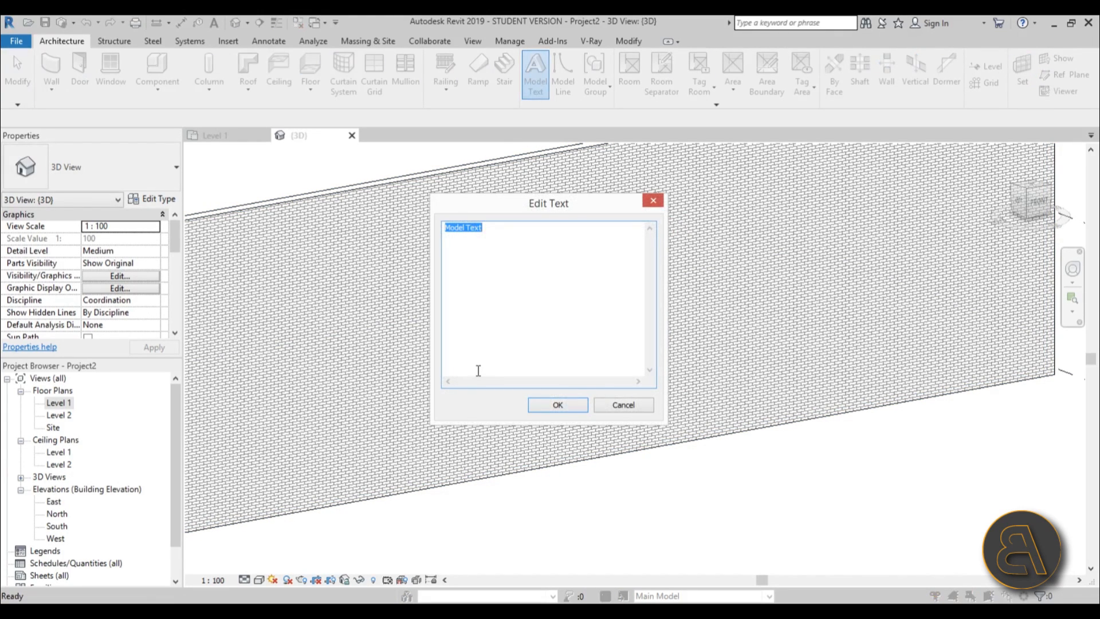
{"action": "type", "text": "Go"}
{"action": "type", "text": "owing Mater"}
{"action": "type", "text": "ial"}
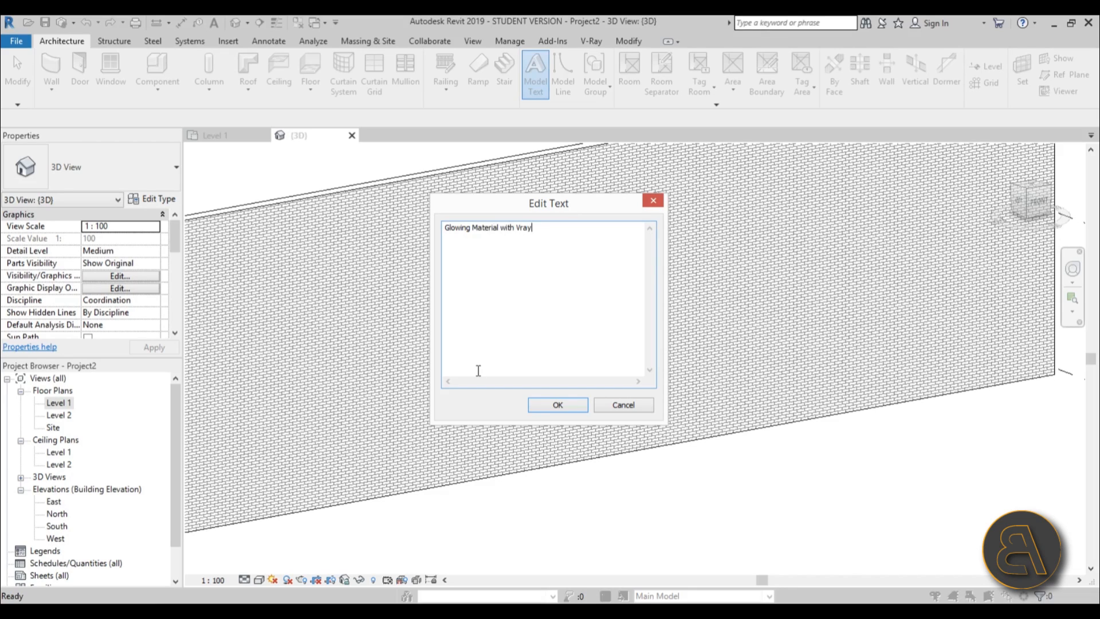
{"action": "left_click", "coordinate": [565, 406]}
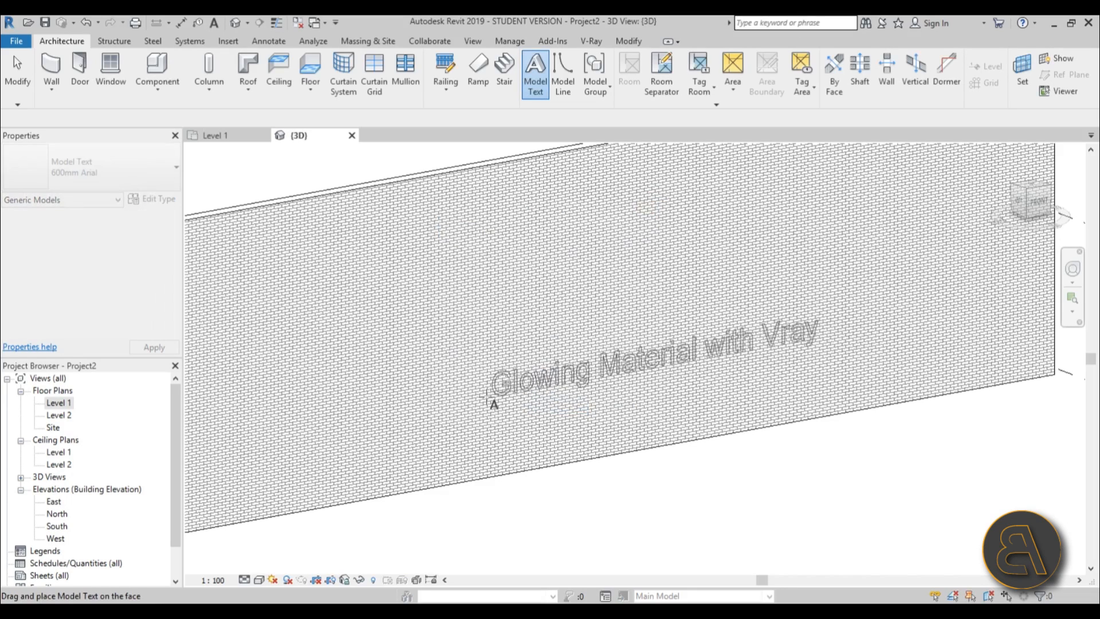
{"action": "left_click", "coordinate": [418, 429]}
Set the pending model text down on the lower middle part of the wall's brick face.
{"action": "scroll", "coordinate": [442, 417], "scroll_direction": "up", "scroll_amount": 3}
{"action": "scroll", "coordinate": [442, 417], "scroll_direction": "up", "scroll_amount": 2}
{"action": "left_click", "coordinate": [459, 408]}
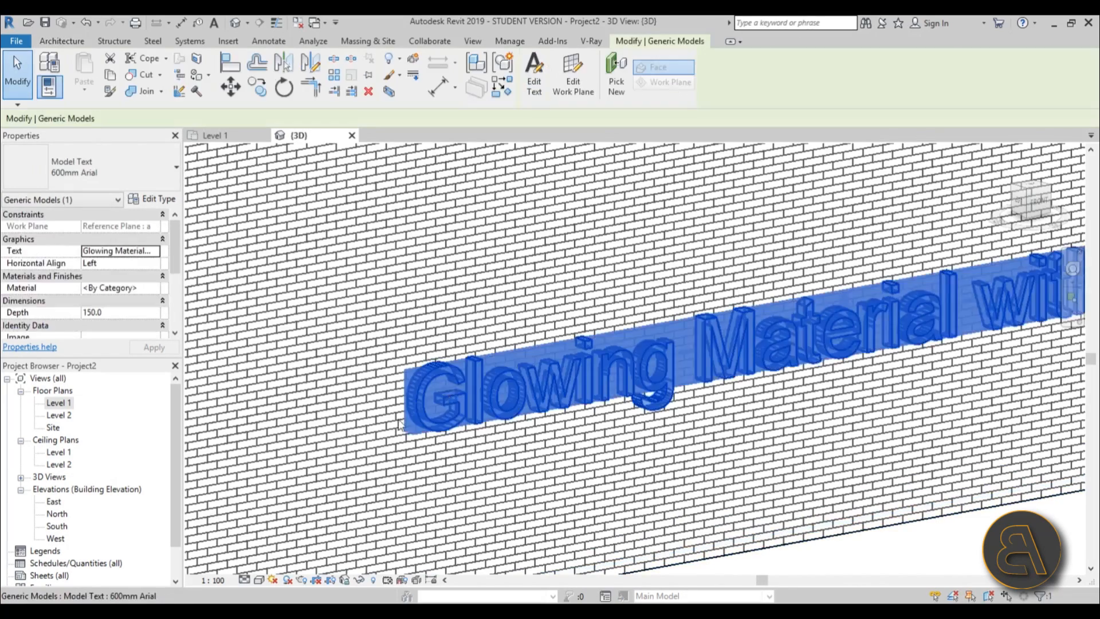
{"action": "scroll", "coordinate": [630, 421], "scroll_direction": "down", "scroll_amount": 3}
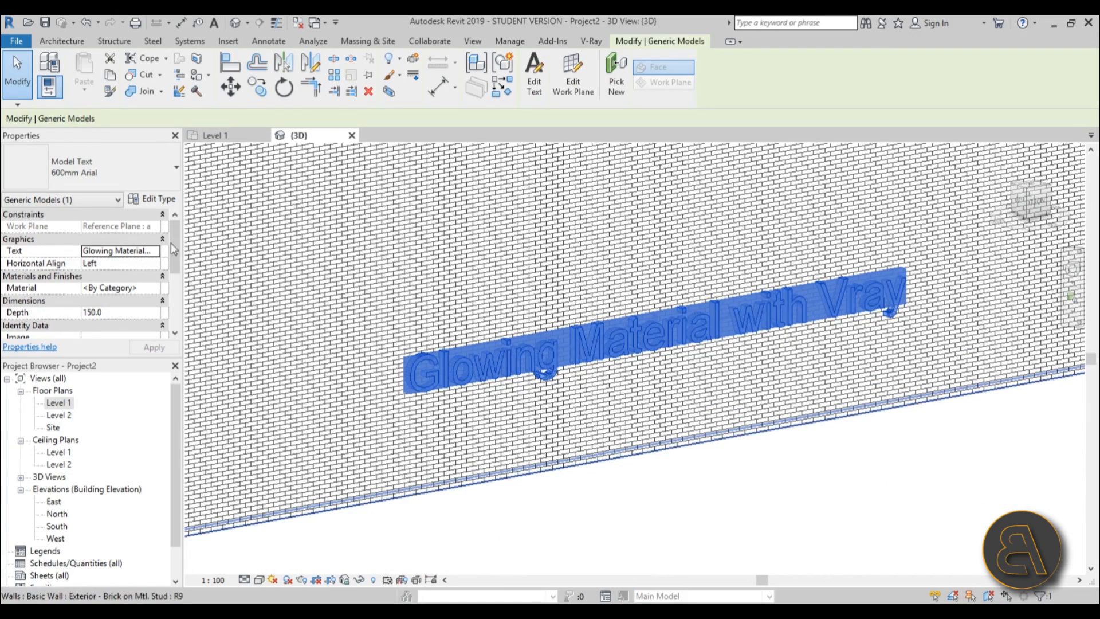
Set the text size in the model text's type properties to 800.
{"action": "left_click", "coordinate": [150, 198]}
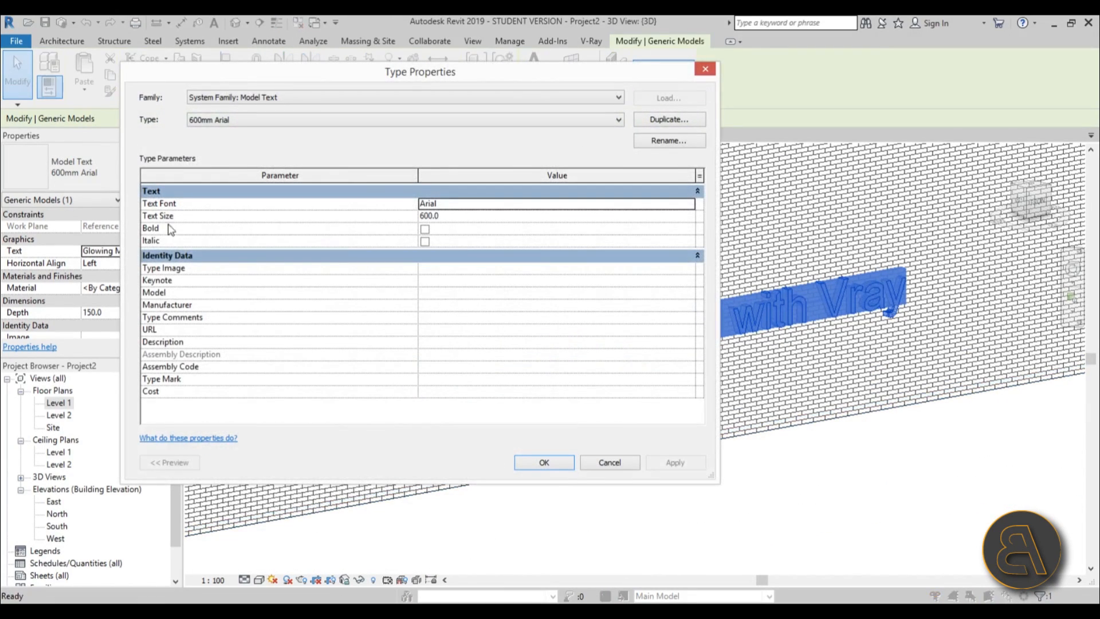
{"action": "left_click", "coordinate": [475, 217]}
{"action": "type", "text": "800"}
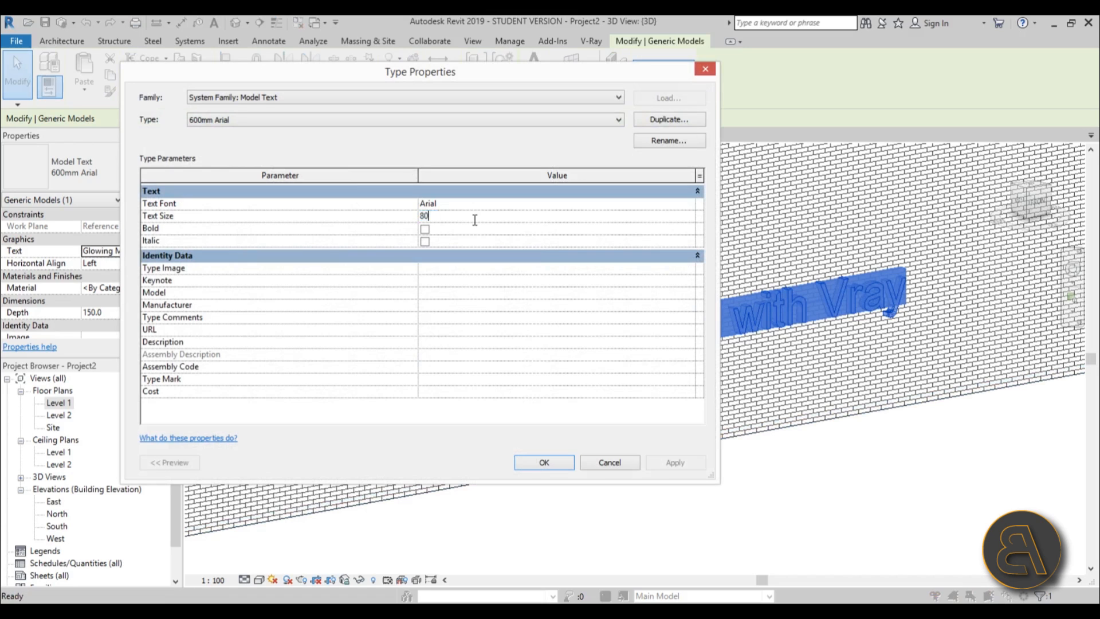
{"action": "left_click", "coordinate": [675, 462]}
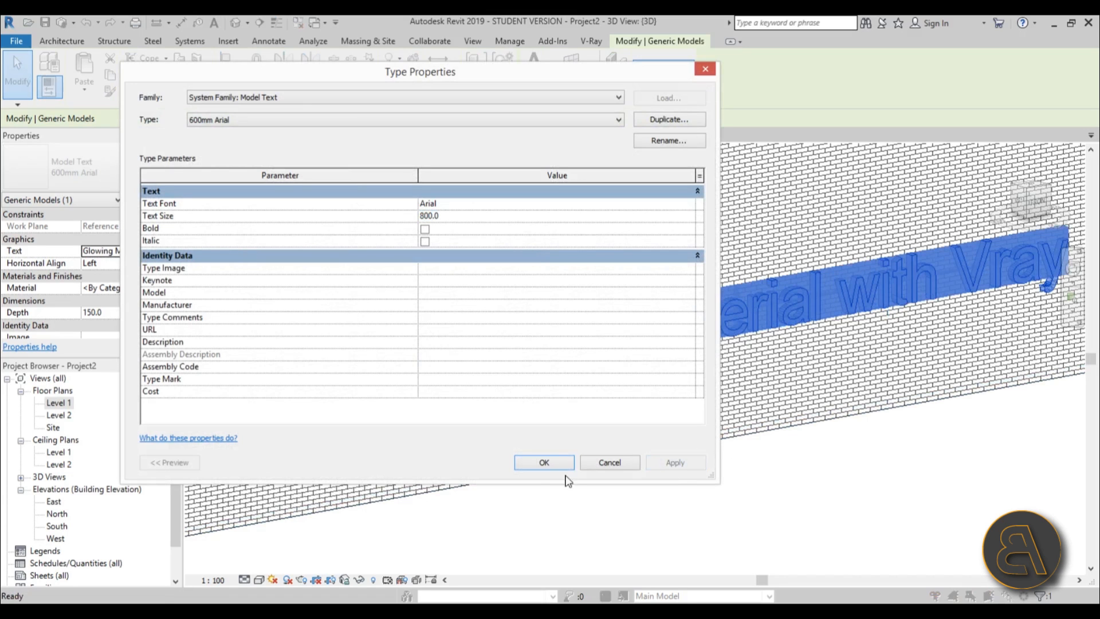
{"action": "left_click", "coordinate": [544, 462]}
{"action": "scroll", "coordinate": [734, 412], "scroll_direction": "down", "scroll_amount": 3}
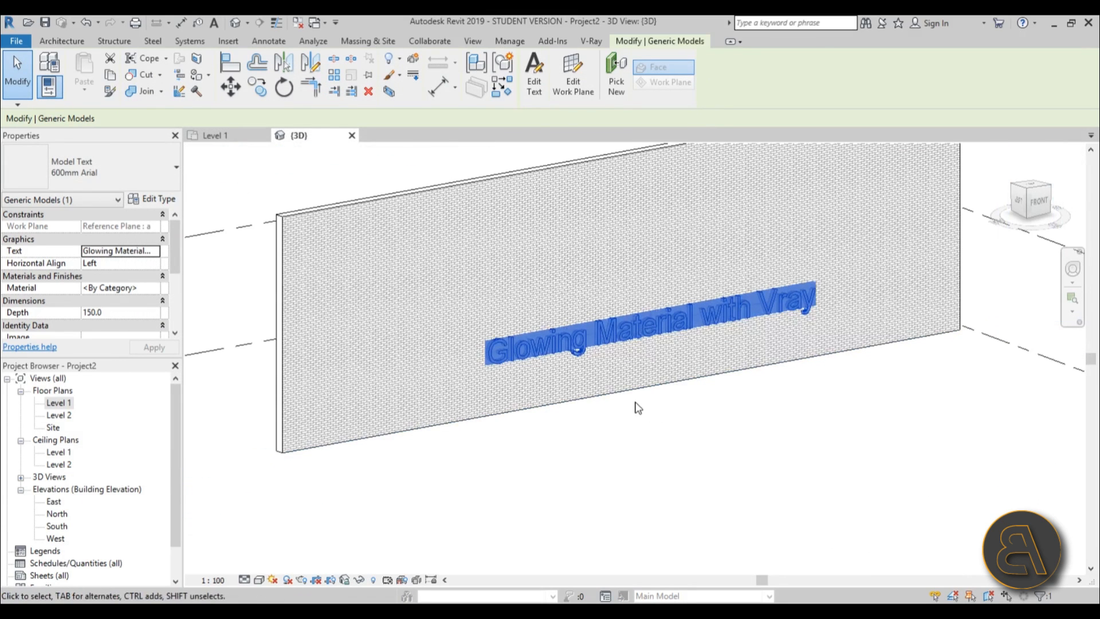
{"action": "left_click", "coordinate": [638, 408]}
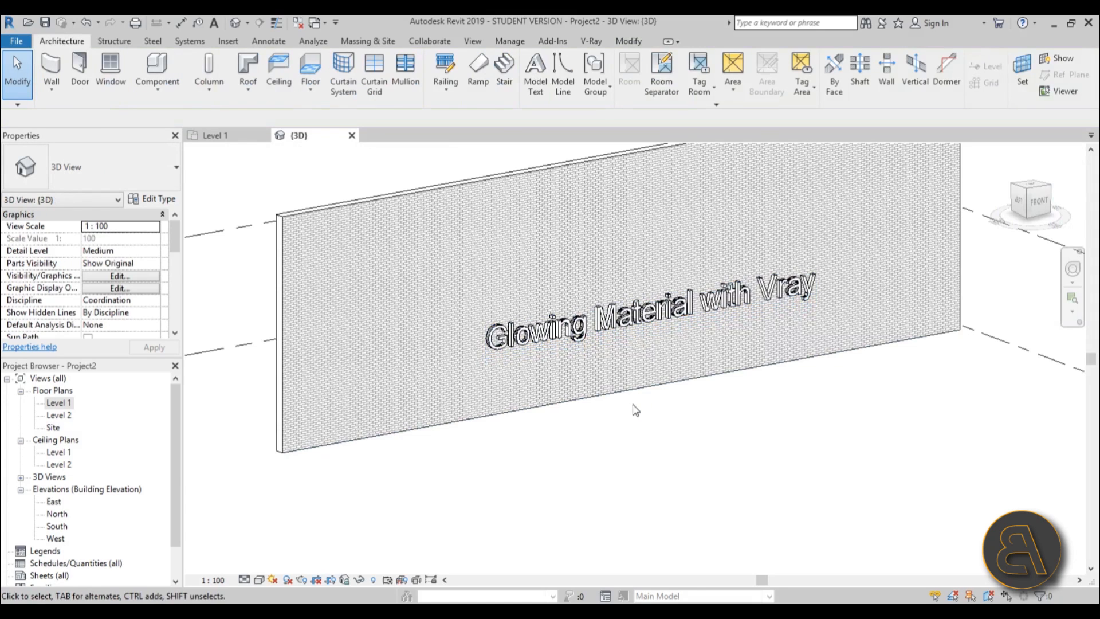
Set the depth of the model text on the wall to 100.
{"action": "scroll", "coordinate": [638, 401], "scroll_direction": "up", "scroll_amount": 8}
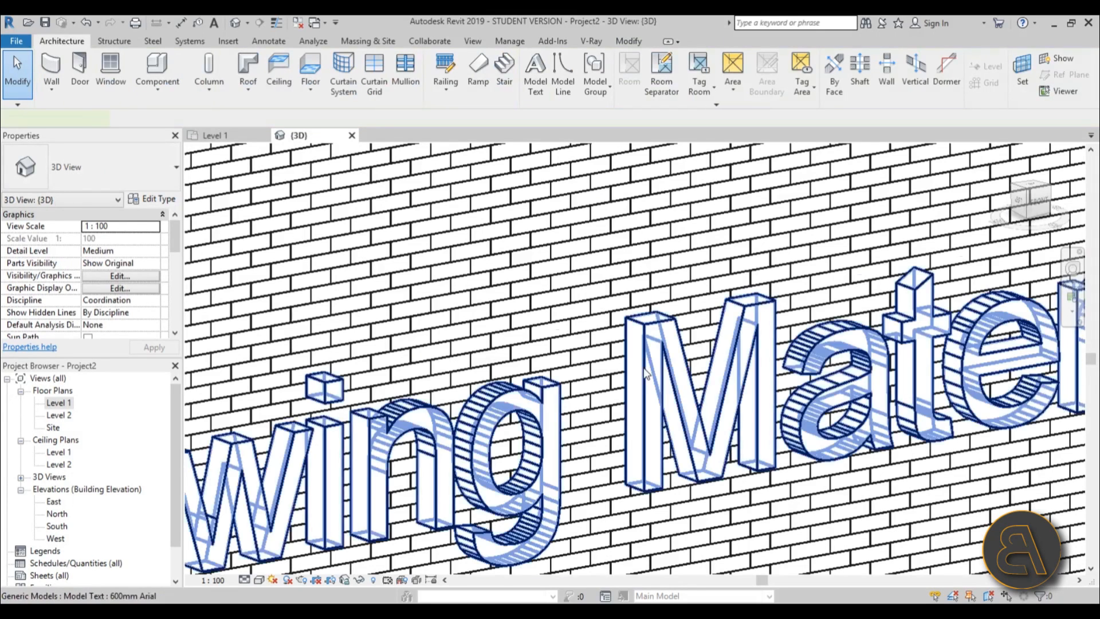
{"action": "left_click", "coordinate": [655, 374]}
{"action": "double_click", "coordinate": [127, 315]}
{"action": "type", "text": "100"}
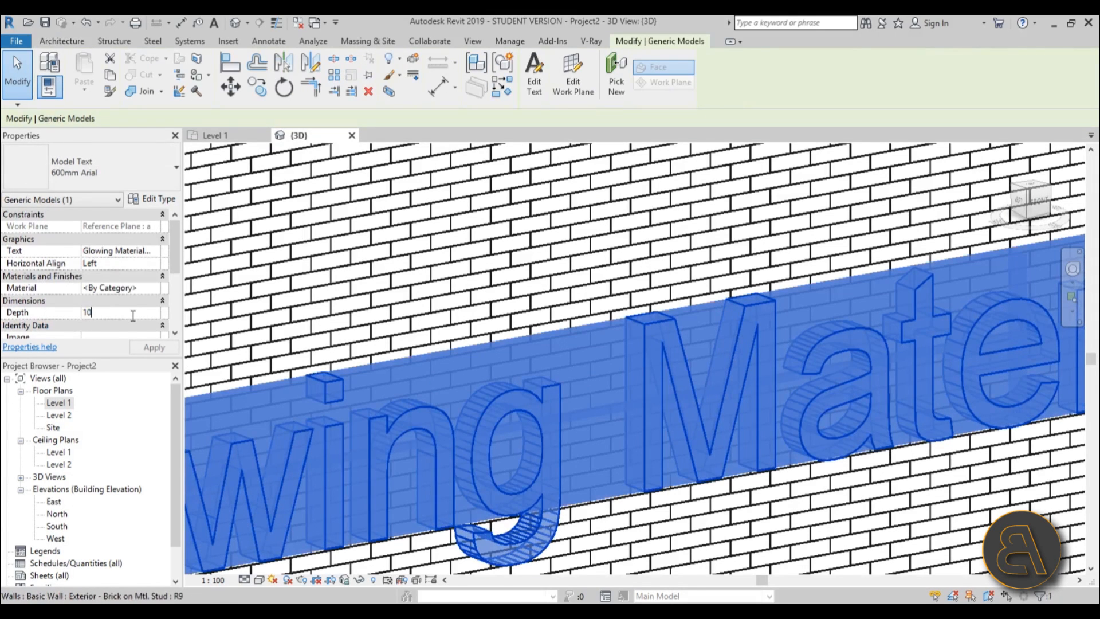
{"action": "left_click", "coordinate": [563, 288]}
{"action": "scroll", "coordinate": [533, 291], "scroll_direction": "down", "scroll_amount": 3}
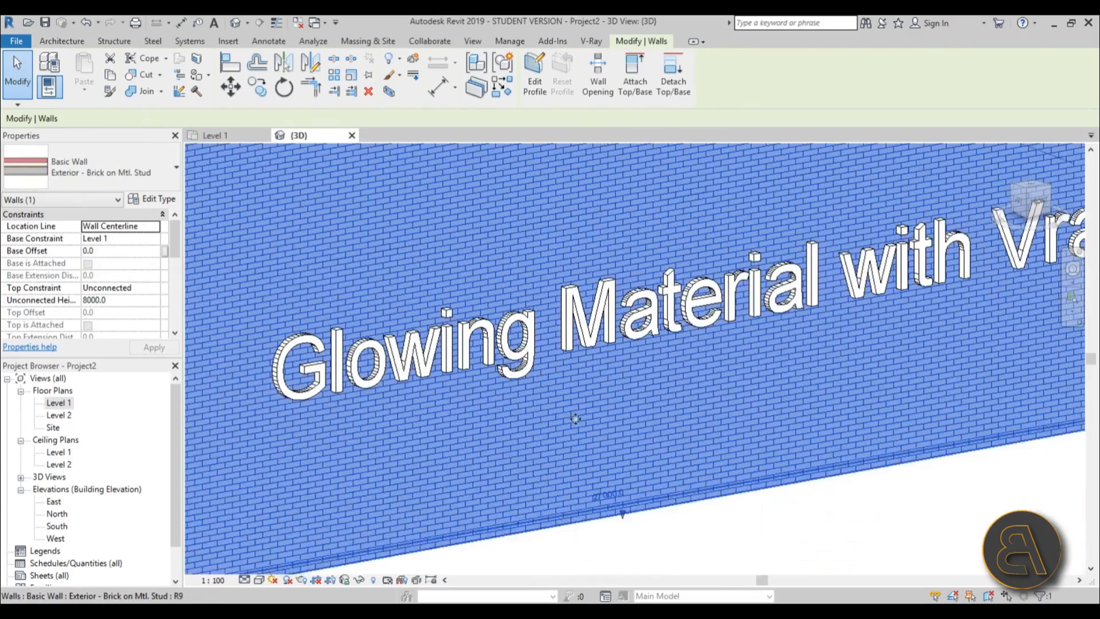
{"action": "left_click", "coordinate": [584, 547]}
Turn on shadows in the 3D view and inspect the shadows the text casts on the wall.
{"action": "scroll", "coordinate": [513, 283], "scroll_direction": "down", "scroll_amount": 3}
{"action": "middle_click_drag", "start_coordinate": [555, 375], "coordinate": [622, 392], "text": "shift"}
{"action": "scroll", "coordinate": [461, 325], "scroll_direction": "up", "scroll_amount": 6}
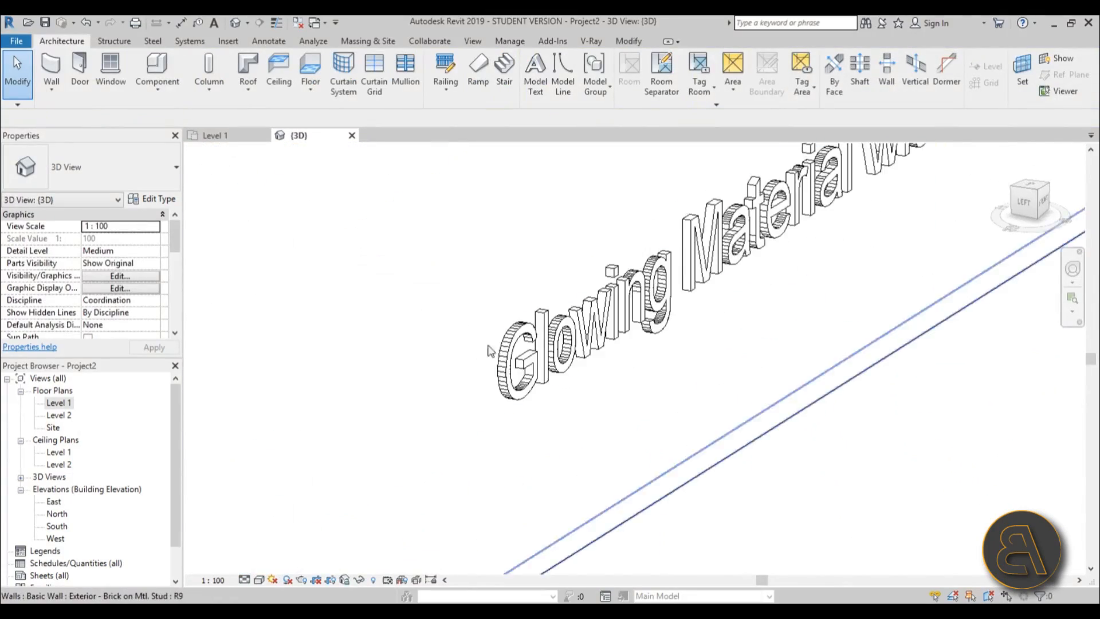
{"action": "left_click", "coordinate": [284, 580]}
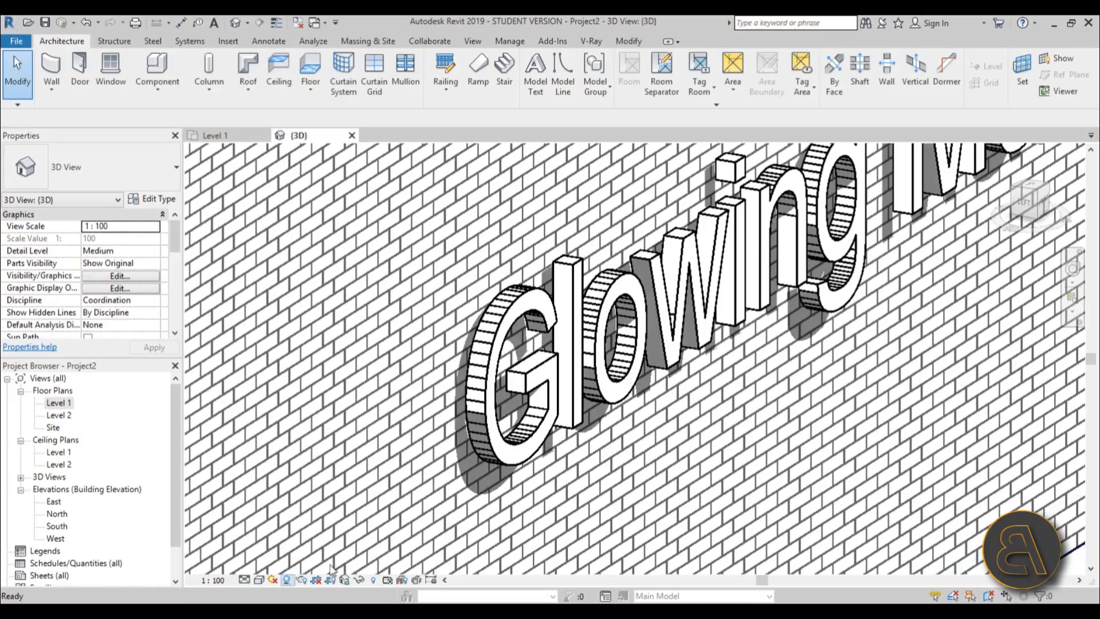
{"action": "scroll", "coordinate": [578, 332], "scroll_direction": "down", "scroll_amount": 1}
{"action": "middle_click_drag", "start_coordinate": [562, 335], "coordinate": [612, 339], "text": "shift"}
{"action": "scroll", "coordinate": [646, 345], "scroll_direction": "up", "scroll_amount": 2}
{"action": "scroll", "coordinate": [646, 345], "scroll_direction": "up", "scroll_amount": 1}
{"action": "scroll", "coordinate": [611, 320], "scroll_direction": "down", "scroll_amount": 4}
{"action": "scroll", "coordinate": [574, 375], "scroll_direction": "down", "scroll_amount": 3}
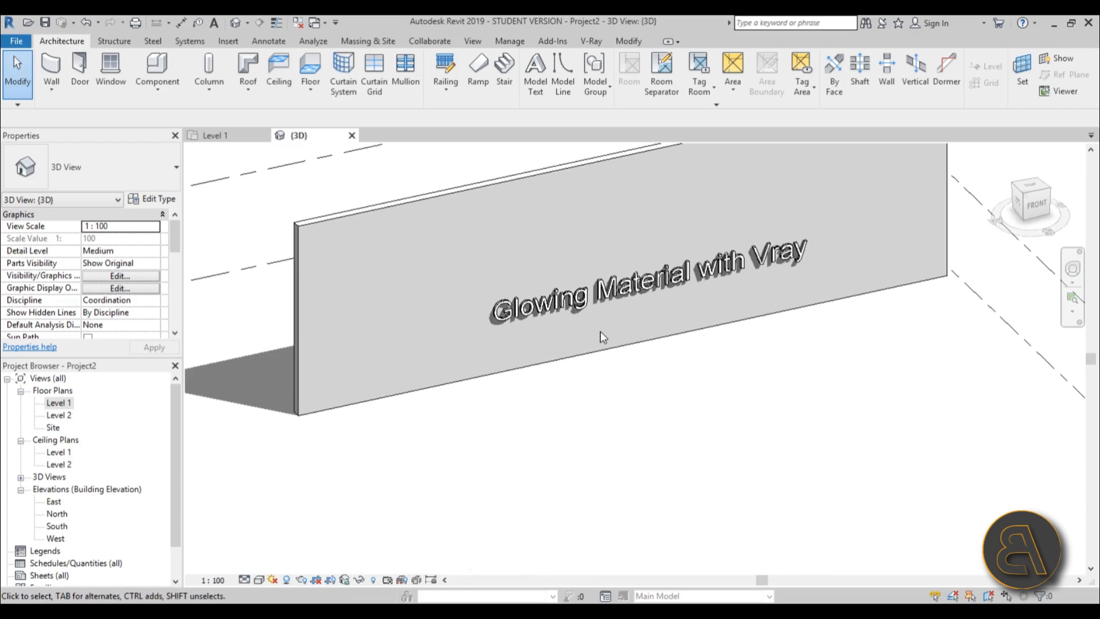
Place a camera in the Level 1 floor plan, in front of the wall's left part and aimed diagonally across the wall.
{"action": "double_click", "coordinate": [59, 403]}
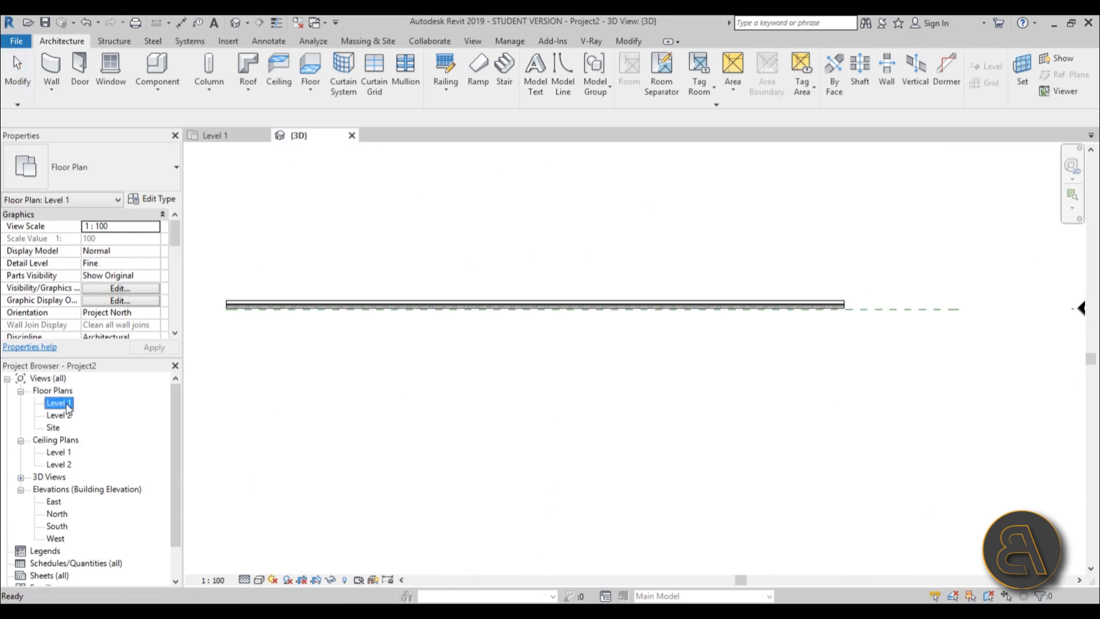
{"action": "left_click", "coordinate": [247, 23]}
{"action": "left_click", "coordinate": [264, 51]}
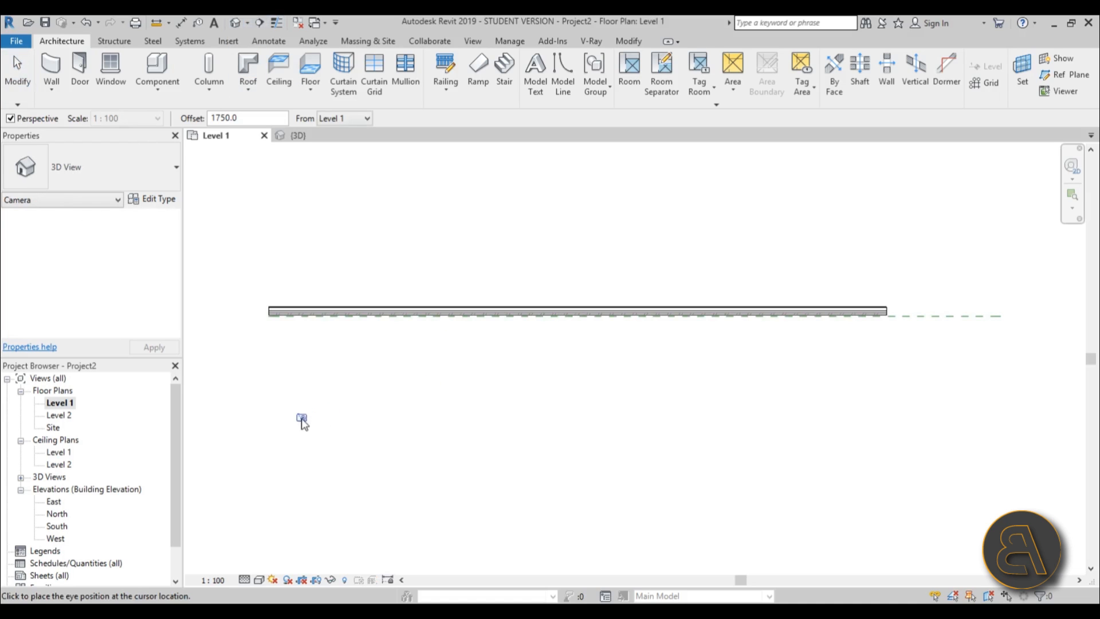
{"action": "left_click", "coordinate": [290, 431]}
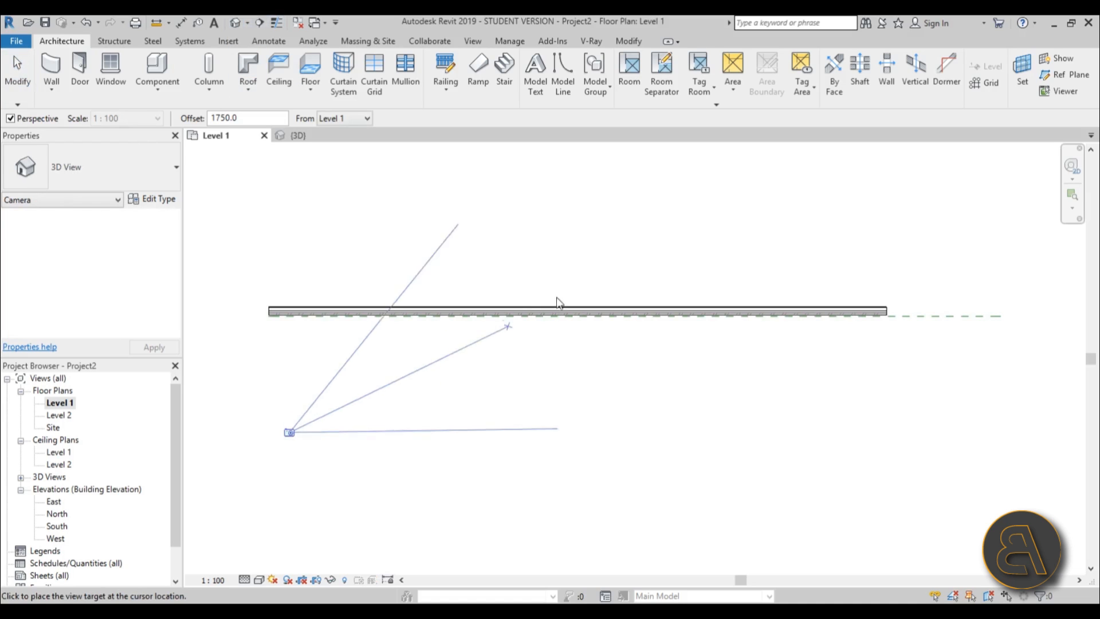
{"action": "left_click", "coordinate": [647, 182]}
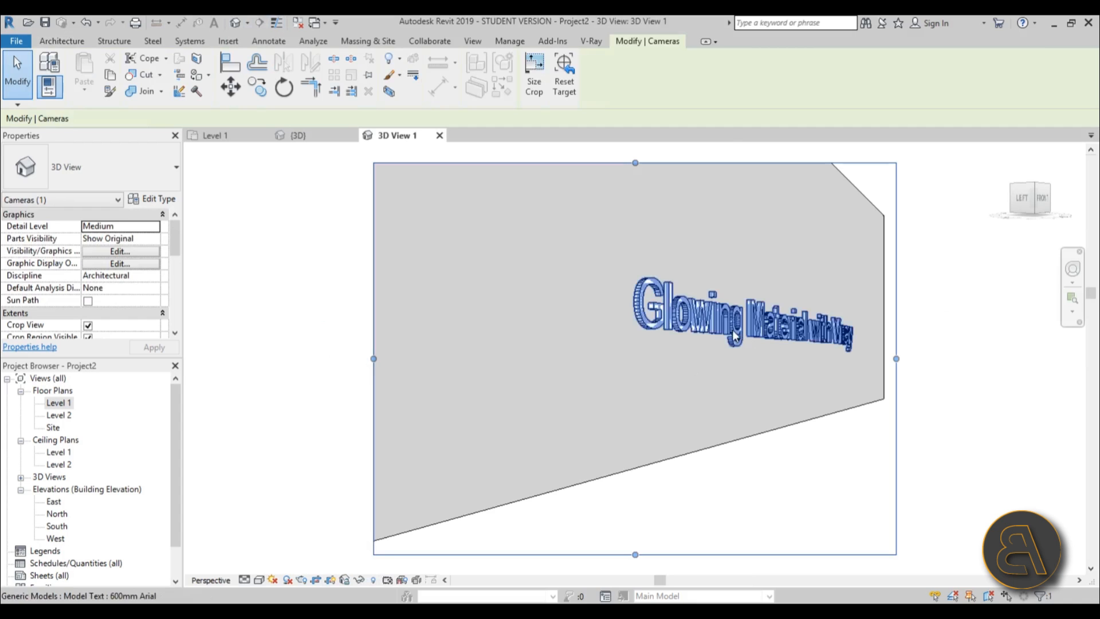
Orbit the camera view around the selected model text until the whole text is in frame.
{"action": "left_click", "coordinate": [735, 336]}
{"action": "middle_click_drag", "start_coordinate": [735, 336], "coordinate": [644, 356], "text": "shift"}
{"action": "left_click", "coordinate": [1072, 268]}
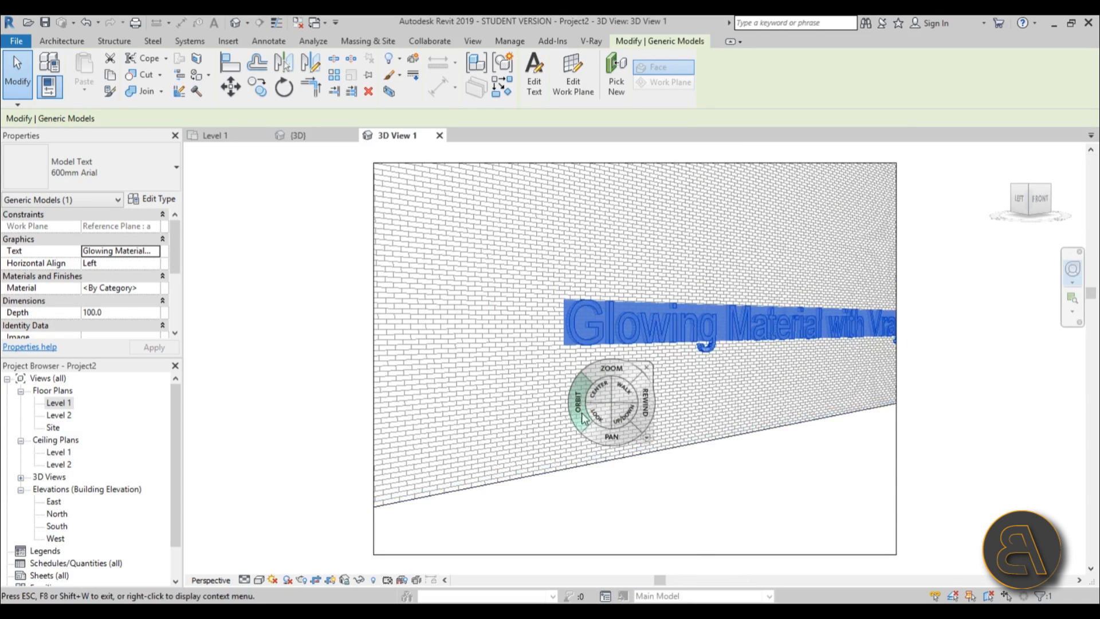
{"action": "left_click_drag", "start_coordinate": [582, 417], "coordinate": [346, 286]}
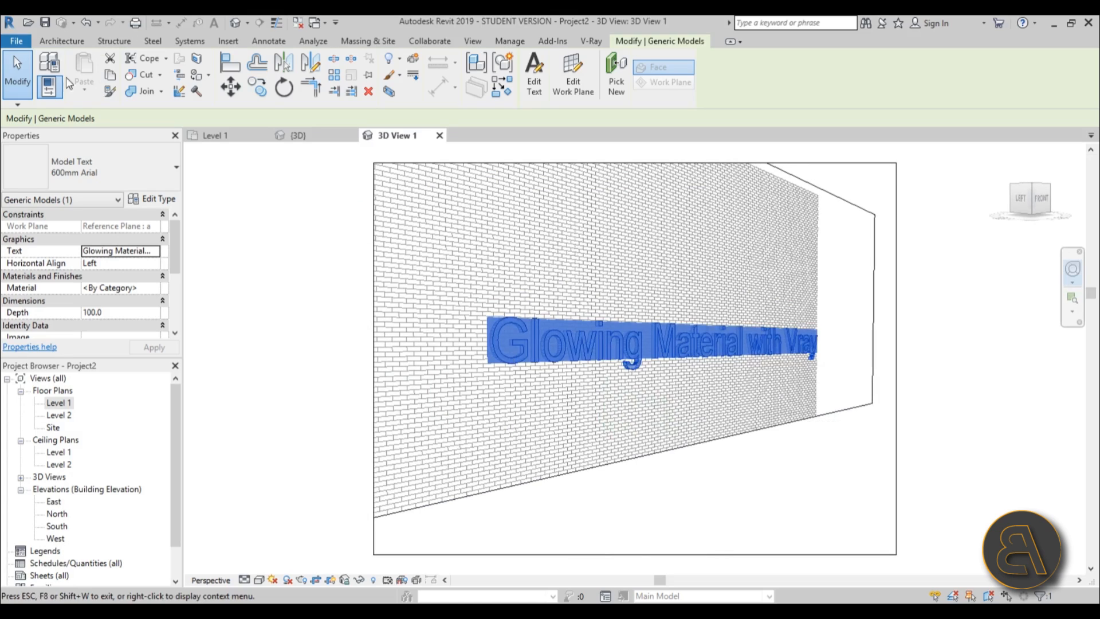
{"action": "left_click", "coordinate": [21, 78]}
Tighten the camera view's crop region above and below the model text into a wide frame.
{"action": "scroll", "coordinate": [781, 282], "scroll_direction": "up", "scroll_amount": 3}
{"action": "scroll", "coordinate": [687, 305], "scroll_direction": "down", "scroll_amount": 1}
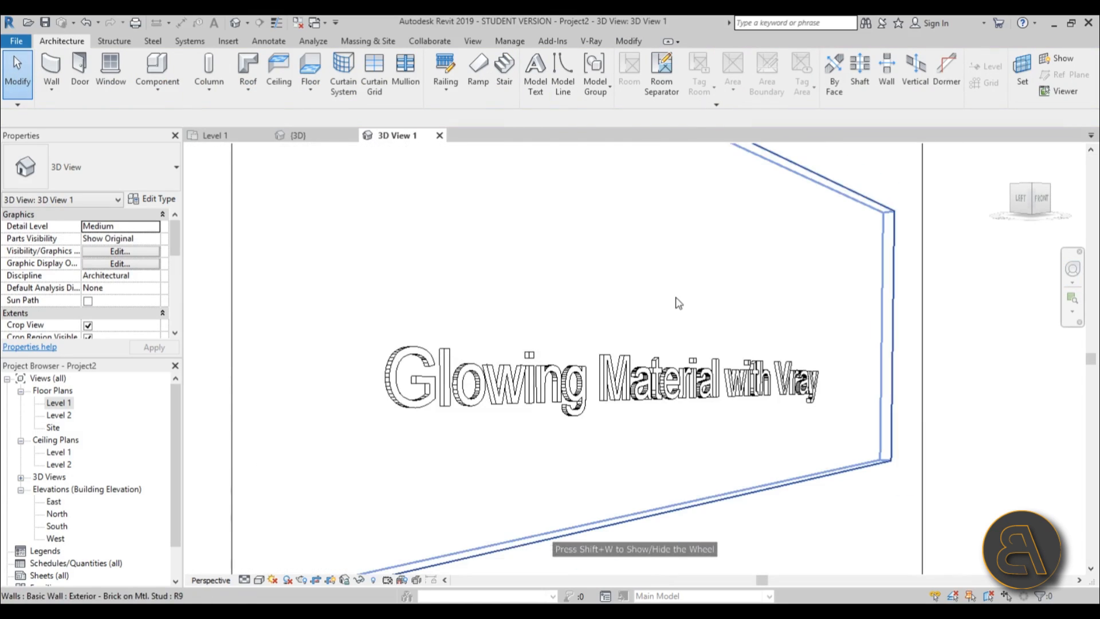
{"action": "scroll", "coordinate": [643, 352], "scroll_direction": "down", "scroll_amount": 2}
{"action": "middle_click_drag", "start_coordinate": [593, 468], "coordinate": [585, 403]}
{"action": "scroll", "coordinate": [572, 387], "scroll_direction": "down", "scroll_amount": 1}
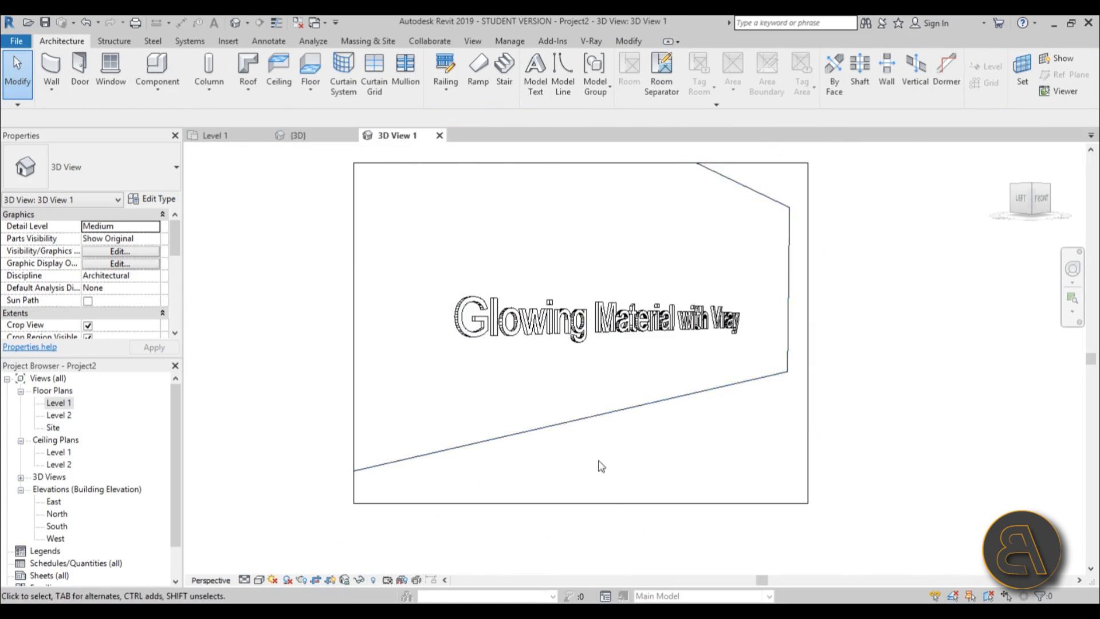
{"action": "left_click", "coordinate": [582, 503]}
{"action": "left_click_drag", "start_coordinate": [581, 503], "coordinate": [576, 417]}
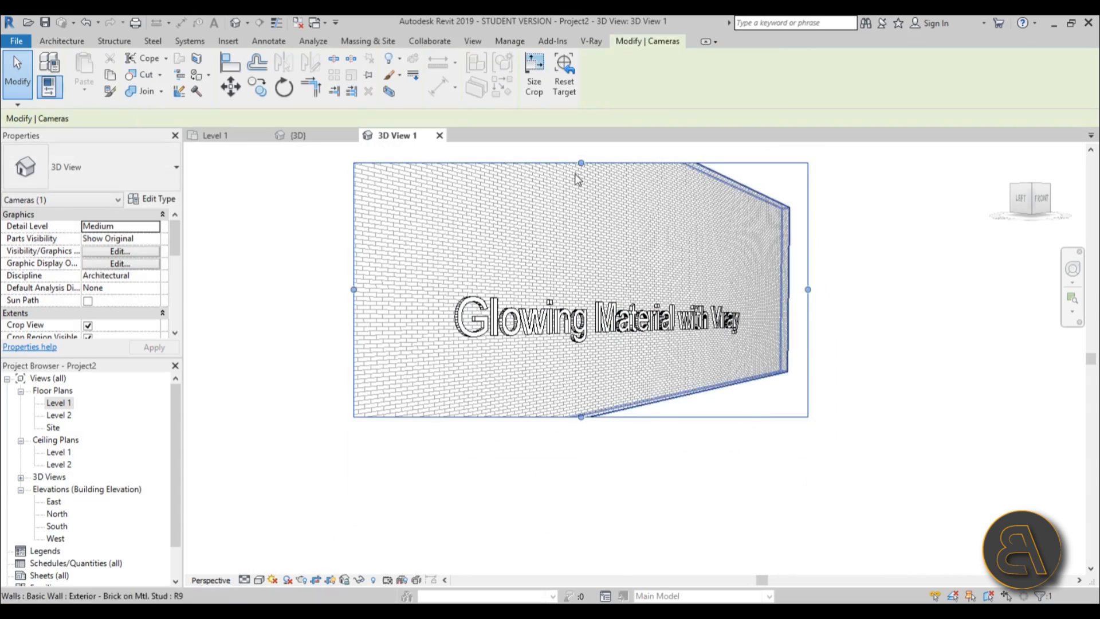
{"action": "scroll", "coordinate": [599, 294], "scroll_direction": "up", "scroll_amount": 3}
Open the Material Browser for the model text's material.
{"action": "left_click", "coordinate": [539, 274]}
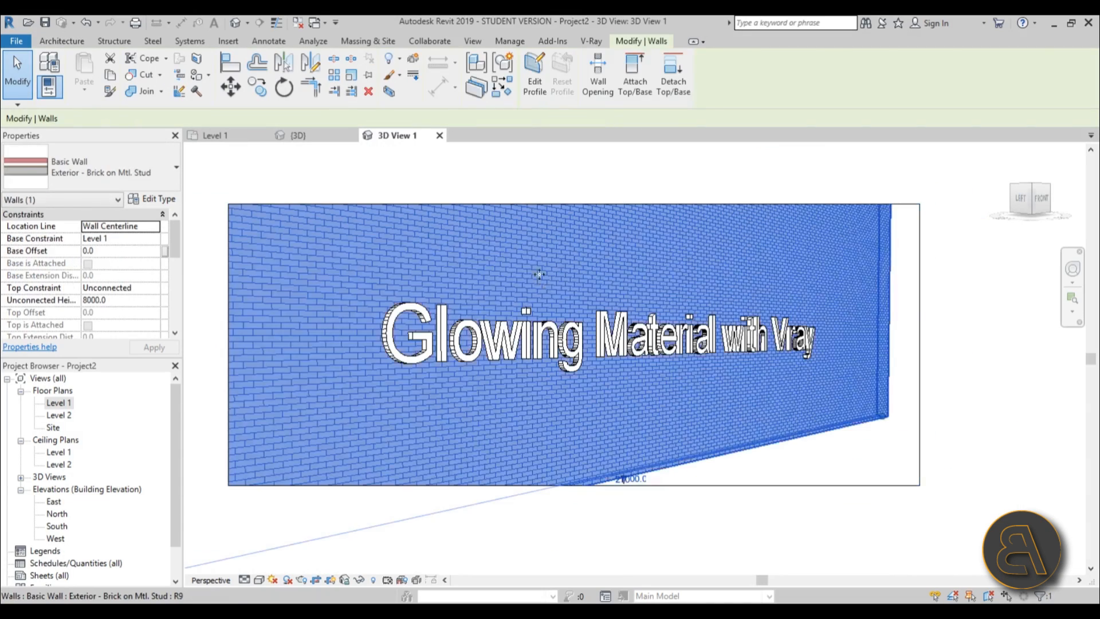
{"action": "key", "text": "Escape"}
{"action": "left_click", "coordinate": [525, 358]}
{"action": "key", "text": "Escape"}
{"action": "left_click", "coordinate": [512, 356]}
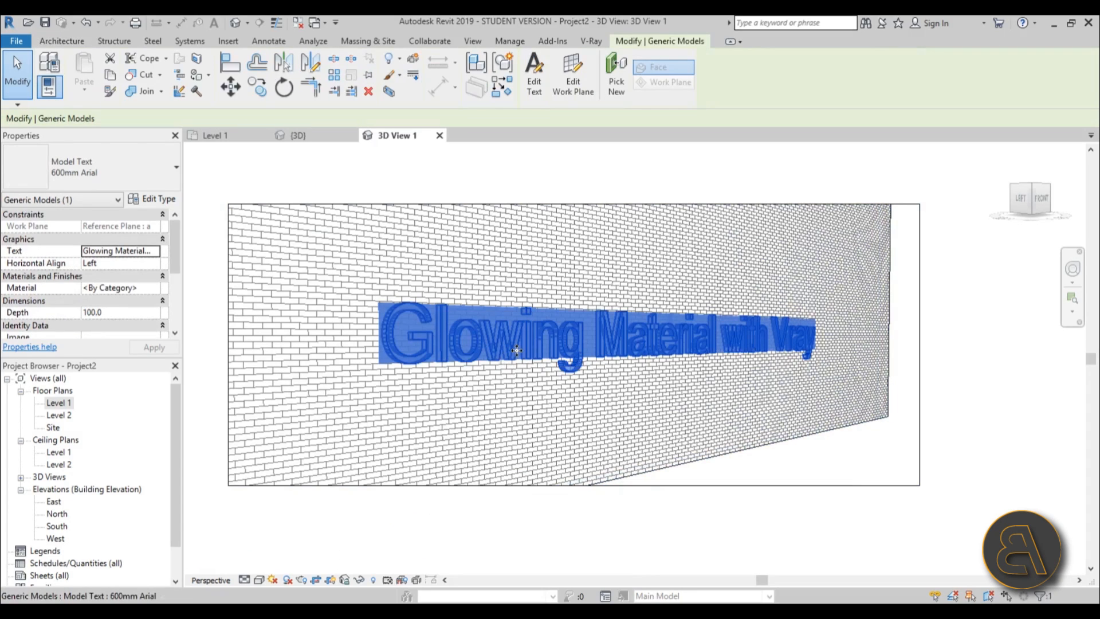
{"action": "left_click", "coordinate": [154, 289]}
{"action": "left_click", "coordinate": [155, 290]}
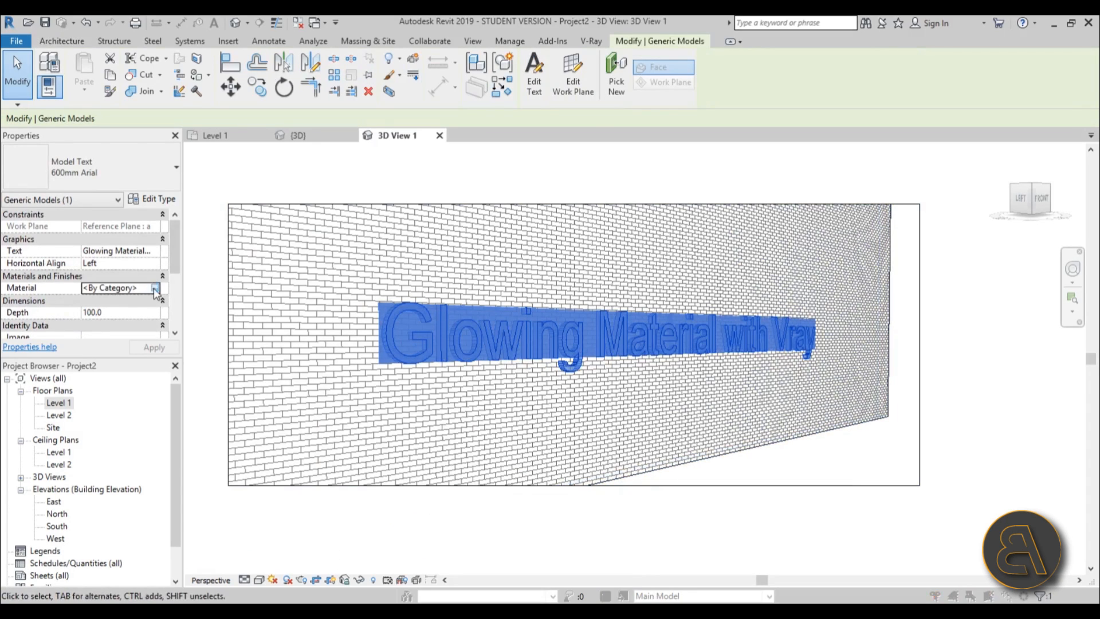
{"action": "scroll", "coordinate": [292, 275], "scroll_direction": "down", "scroll_amount": 1}
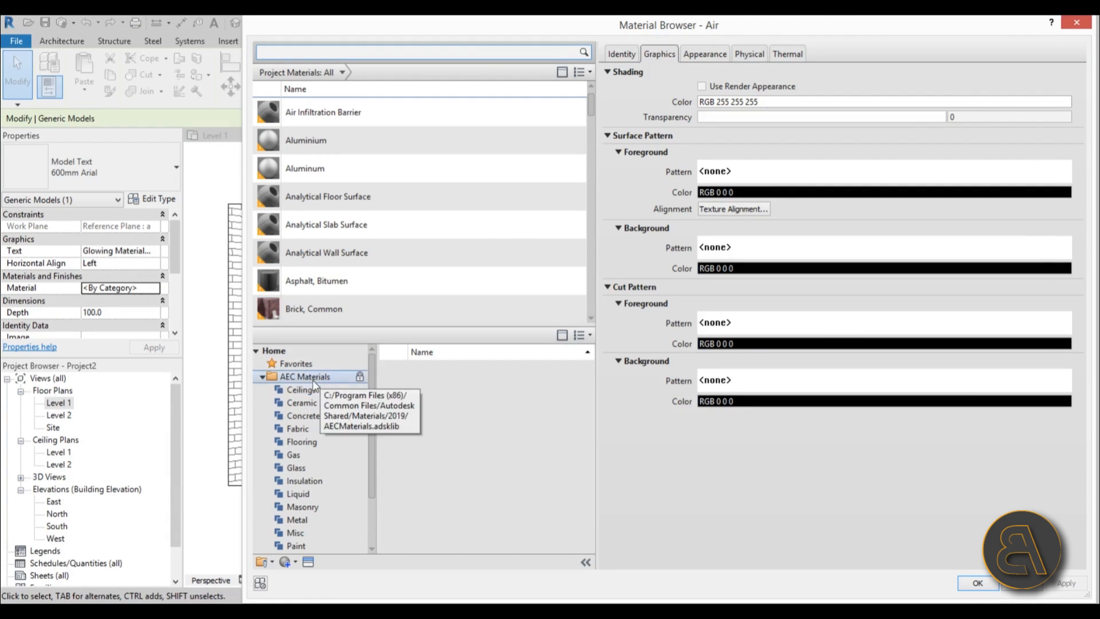
Add "Glass, White, High Luminance" from the AEC Glass materials to the project materials.
{"action": "left_click", "coordinate": [562, 73]}
{"action": "left_click", "coordinate": [562, 72]}
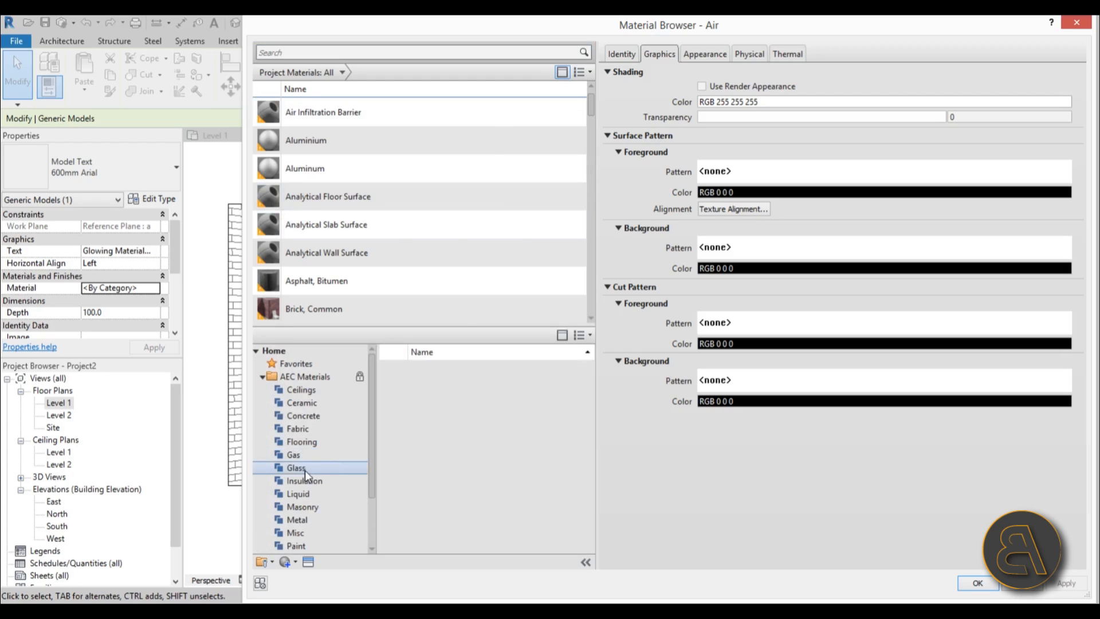
{"action": "left_click", "coordinate": [296, 468]}
{"action": "left_click_drag", "start_coordinate": [589, 395], "coordinate": [589, 482]}
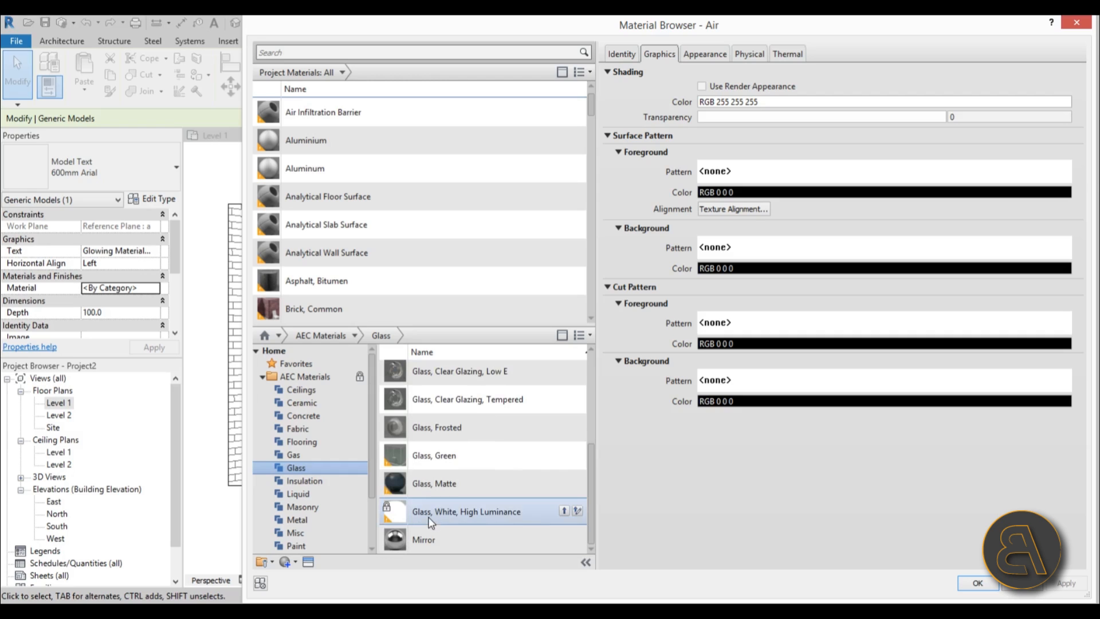
{"action": "left_click", "coordinate": [566, 512]}
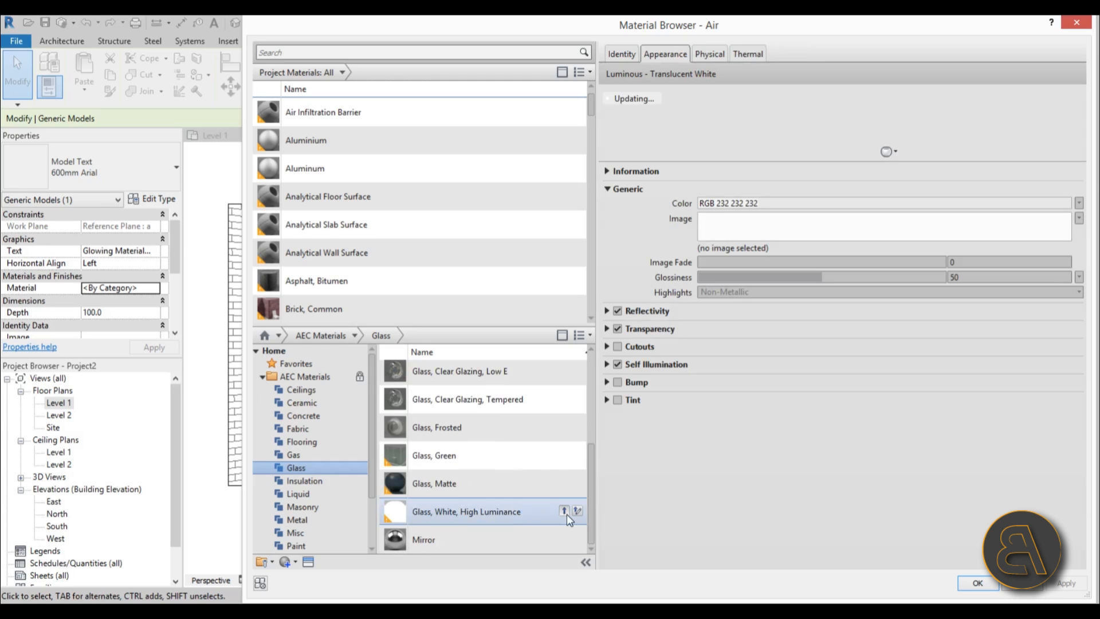
Set the self-illumination luminance in the appearance of "Glass, White, High Luminance" to 8,000.
{"action": "left_click_drag", "start_coordinate": [635, 34], "coordinate": [490, 39]}
{"action": "left_click", "coordinate": [565, 59]}
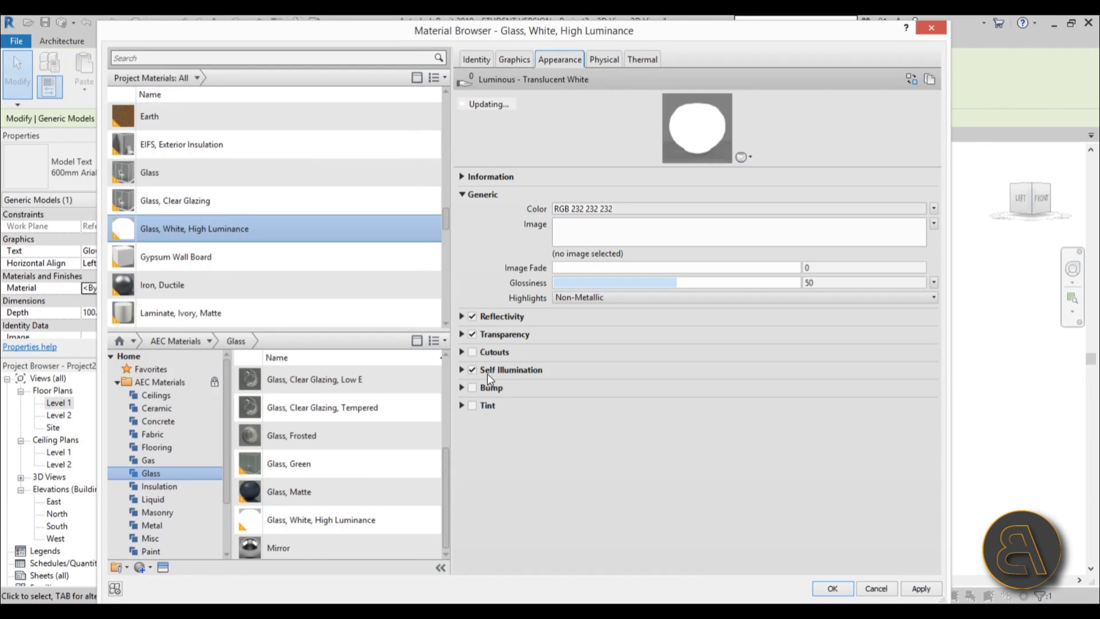
{"action": "left_click", "coordinate": [463, 369]}
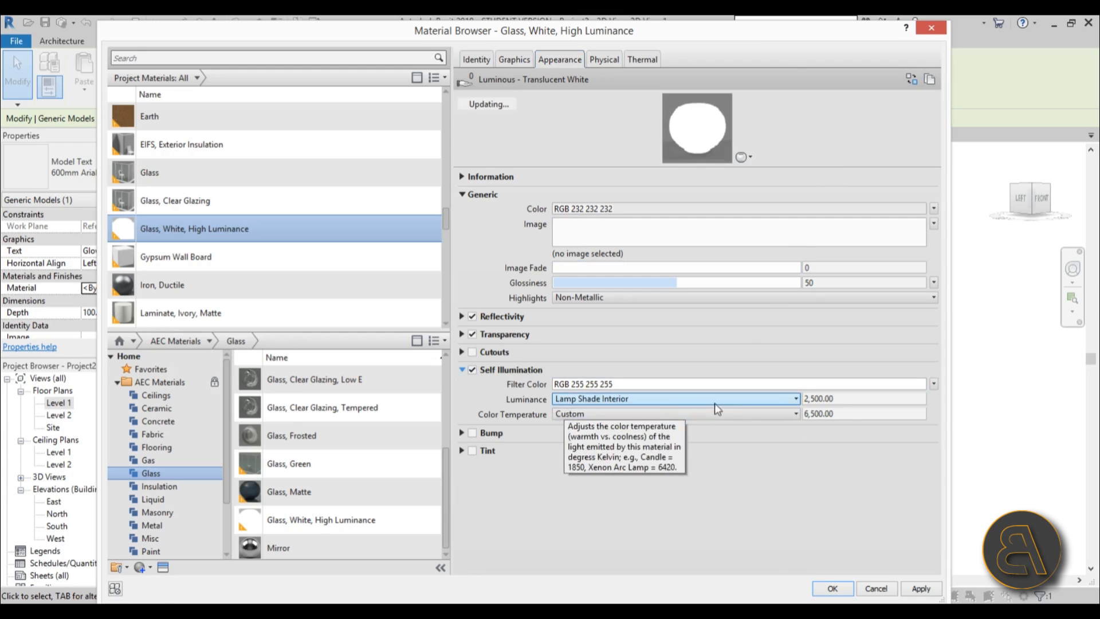
{"action": "left_click", "coordinate": [823, 398]}
{"action": "left_click", "coordinate": [825, 399]}
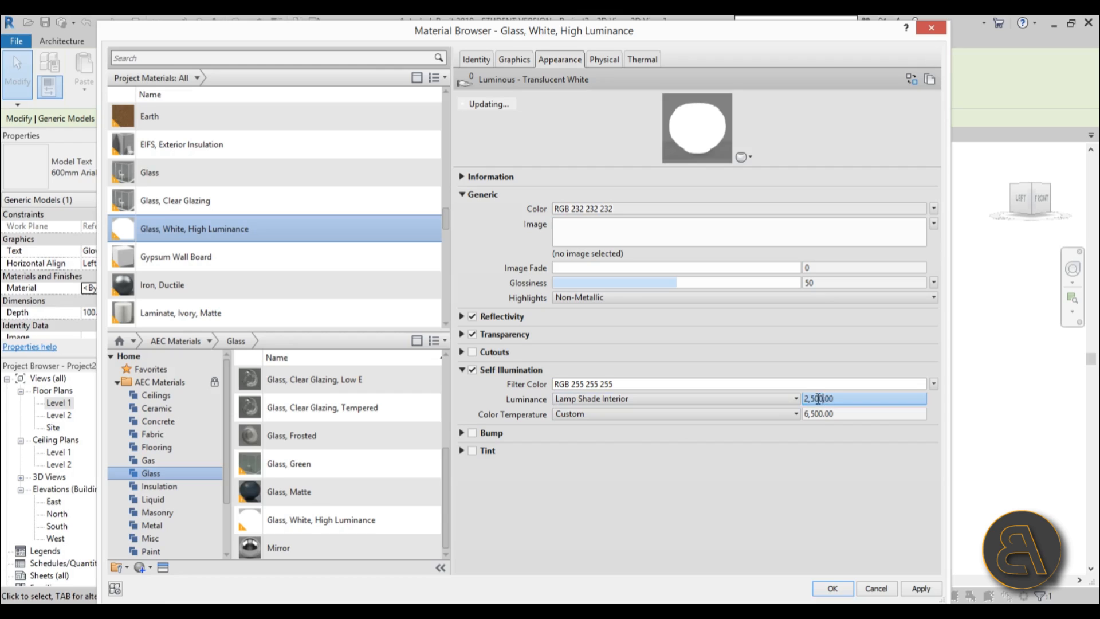
{"action": "left_click_drag", "start_coordinate": [815, 398], "coordinate": [758, 402]}
{"action": "type", "text": "8,"}
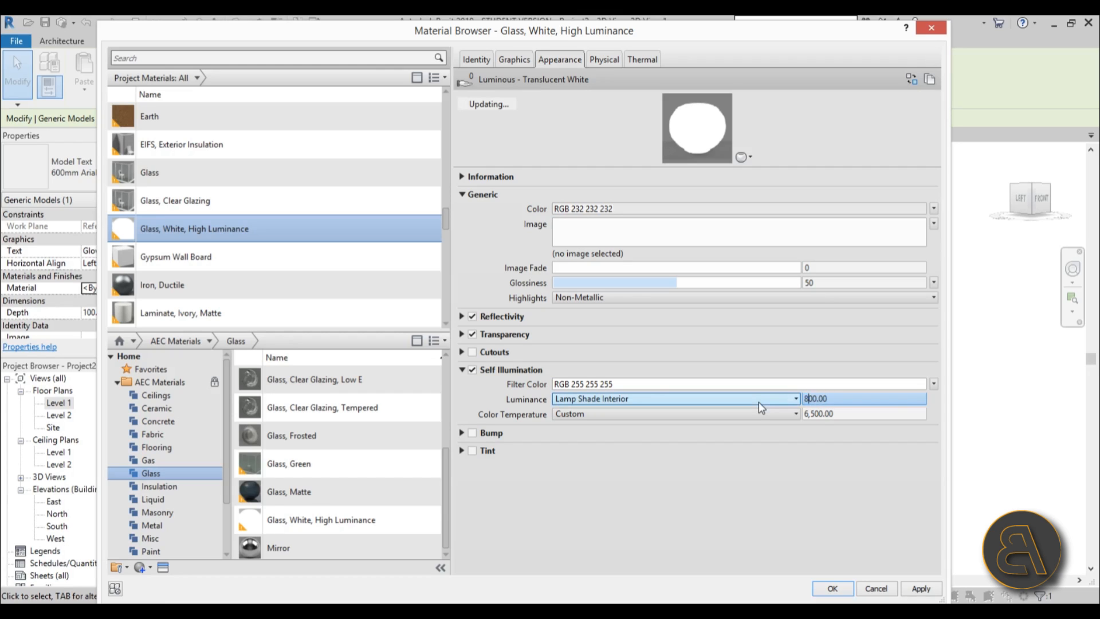
{"action": "type", "text": "0"}
{"action": "key", "text": "Tab"}
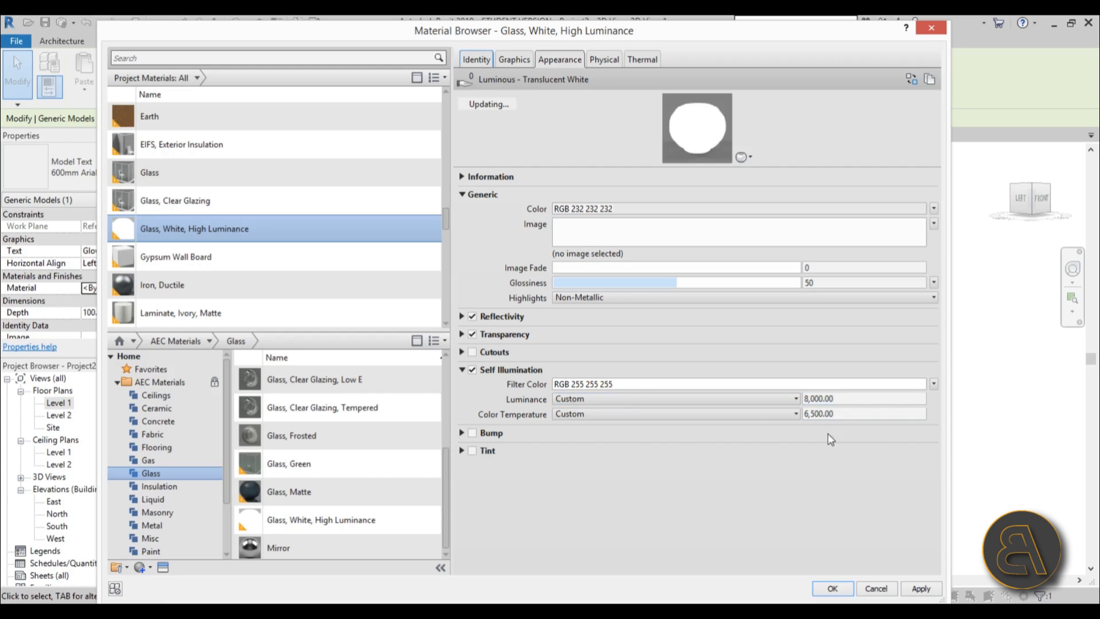
{"action": "left_click", "coordinate": [810, 399]}
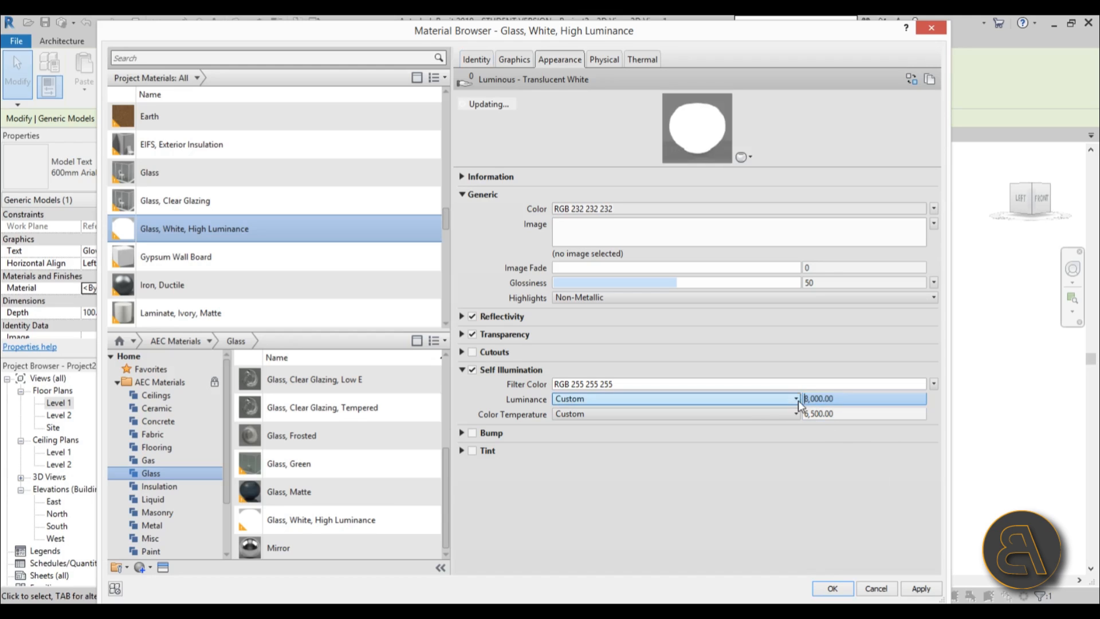
Set the self-illumination luminance of "Glass, White, High Luminance" to 100,000 and apply it.
{"action": "left_click_drag", "start_coordinate": [809, 400], "coordinate": [803, 401]}
{"action": "key", "text": "Return"}
{"action": "double_click", "coordinate": [810, 400]}
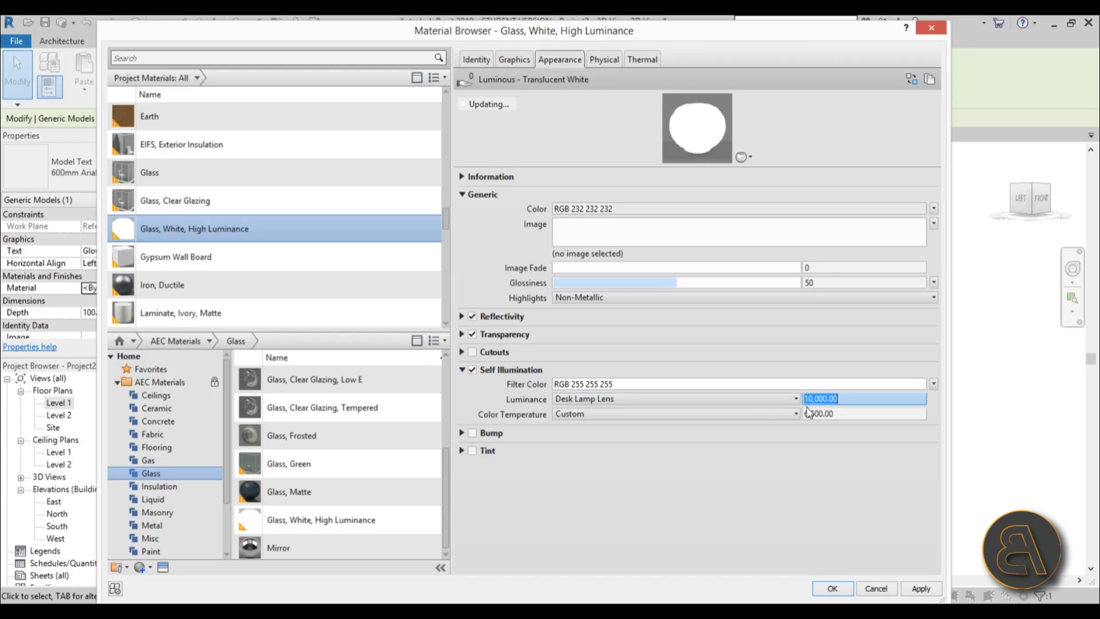
{"action": "left_click", "coordinate": [805, 400]}
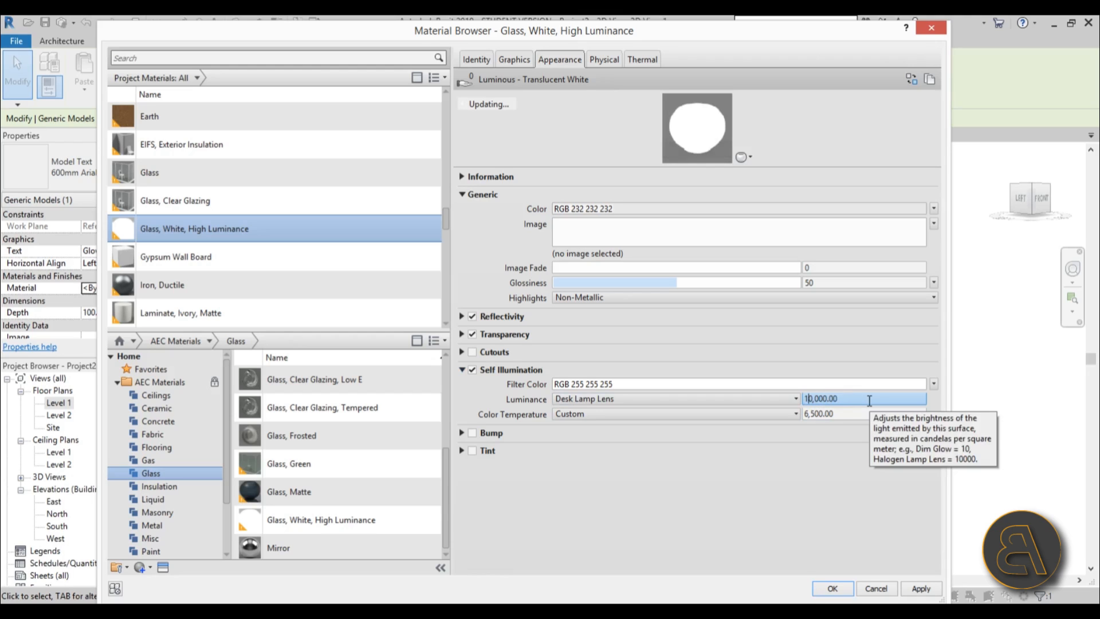
{"action": "key", "text": "Return"}
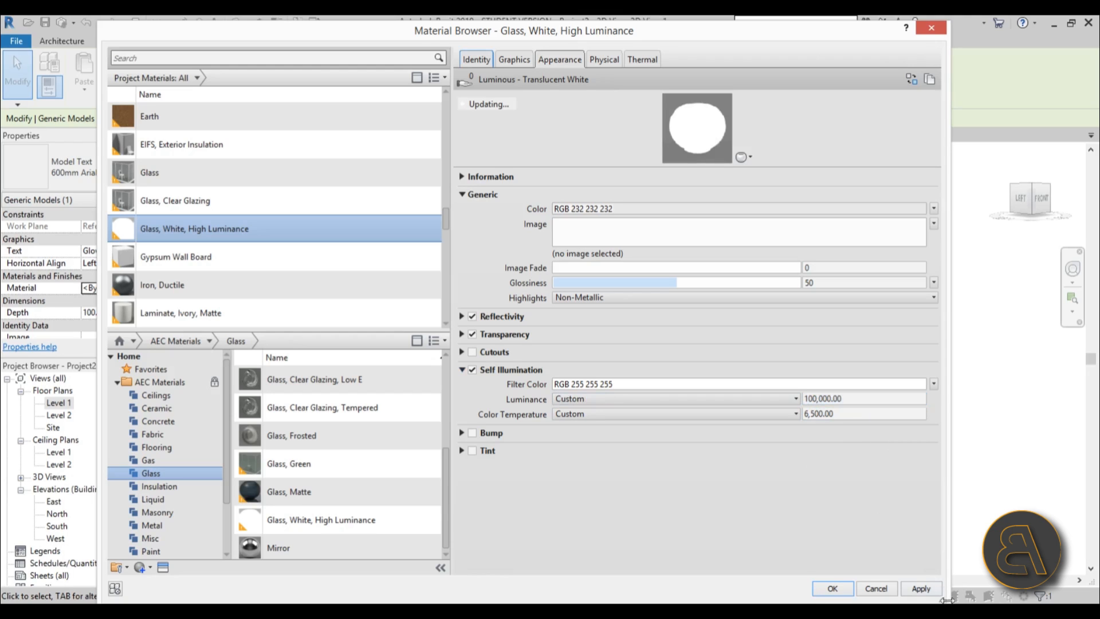
{"action": "left_click", "coordinate": [928, 592]}
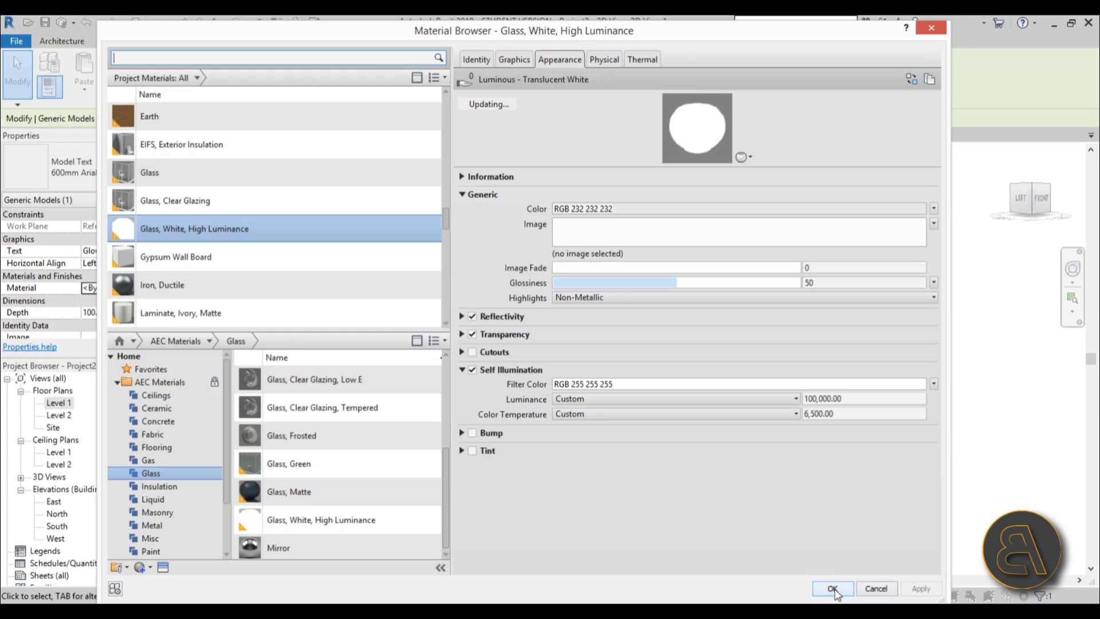
Set the self-illumination color temperature to Candle, assign the material to the model text, and deselect the text.
{"action": "left_click", "coordinate": [815, 417]}
{"action": "left_click", "coordinate": [776, 413]}
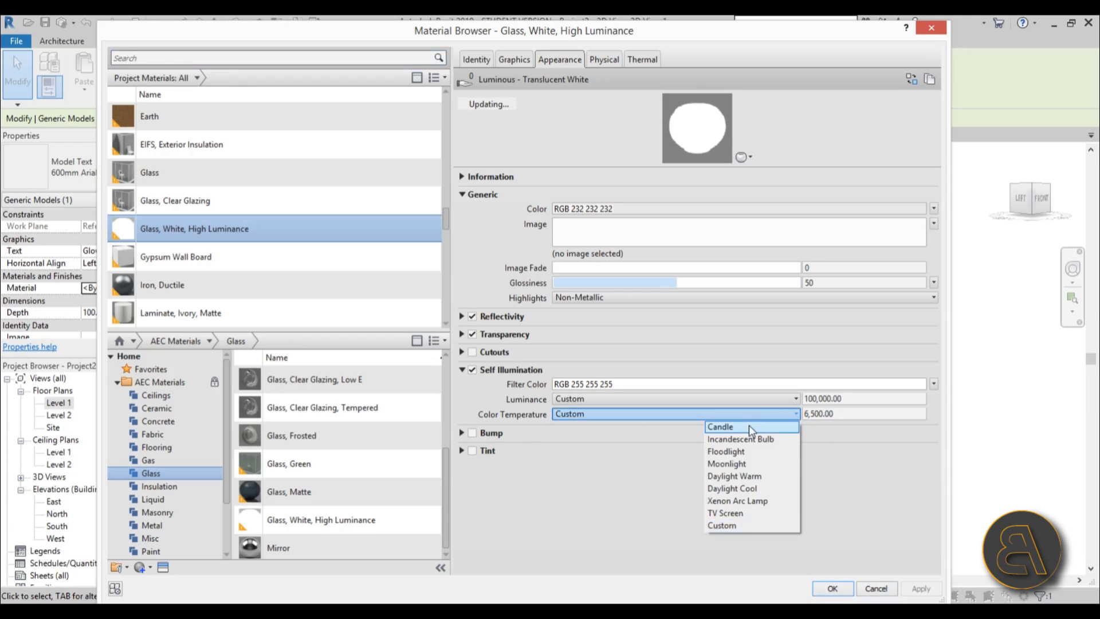
{"action": "left_click", "coordinate": [748, 425]}
{"action": "left_click", "coordinate": [769, 414]}
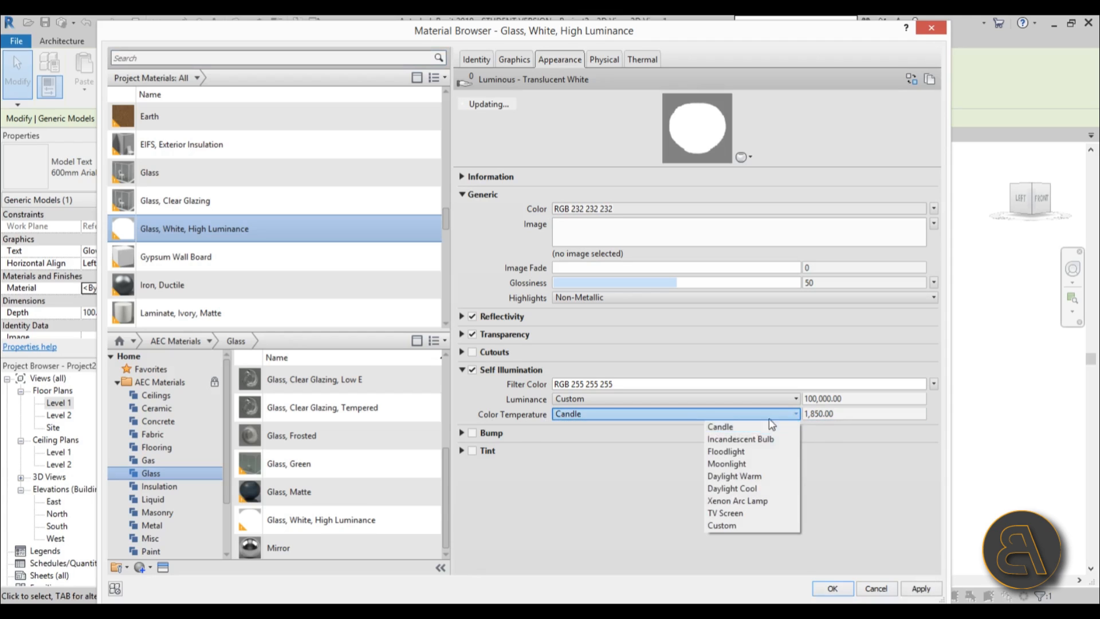
{"action": "left_click", "coordinate": [850, 483]}
{"action": "left_click", "coordinate": [920, 588]}
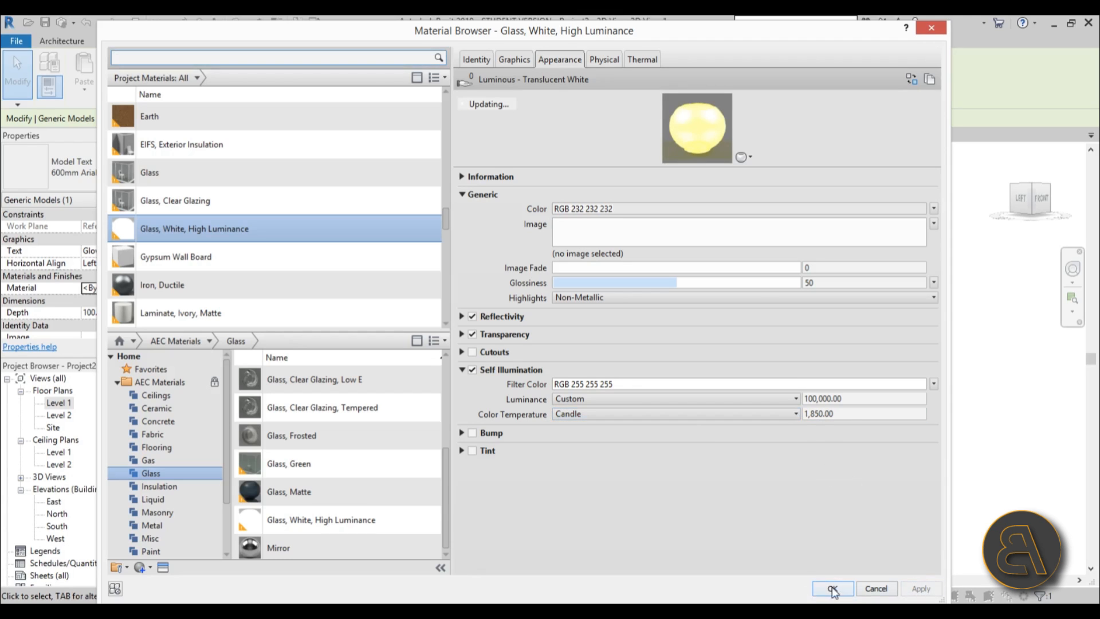
{"action": "left_click", "coordinate": [832, 588]}
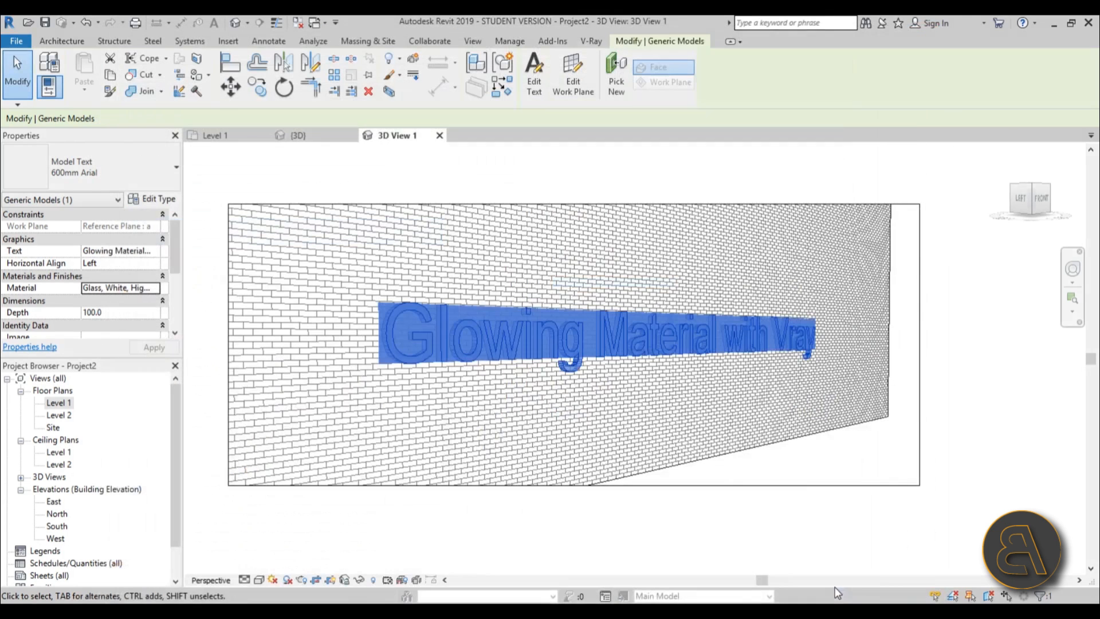
{"action": "left_click", "coordinate": [631, 545]}
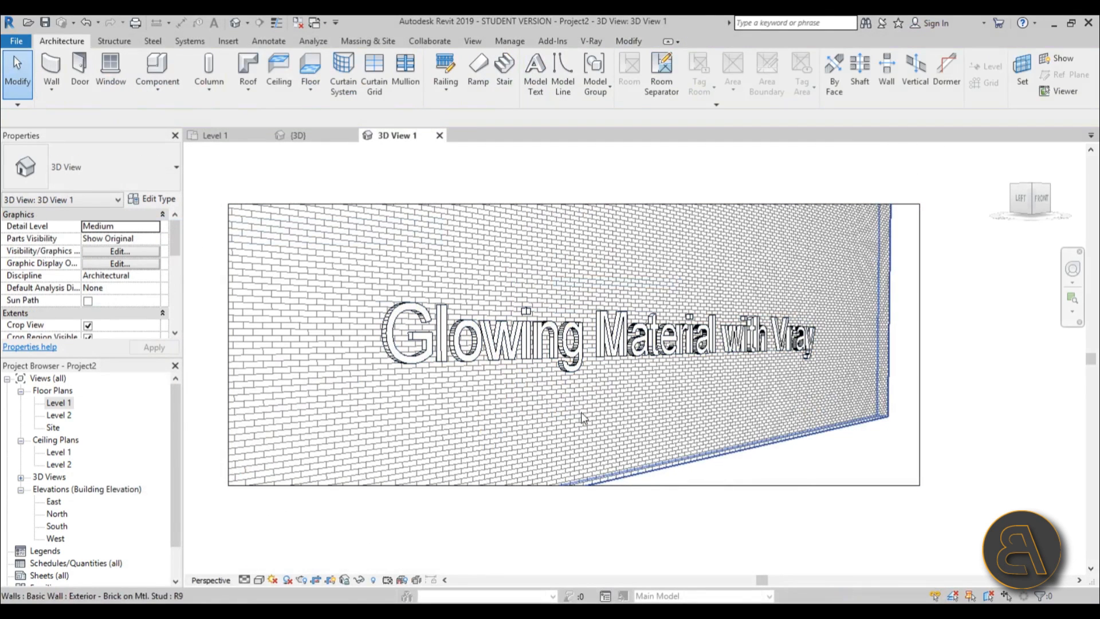
Render the camera view in Revit at Draft quality with the "Exterior: Artificial only" lighting scheme.
{"action": "key", "text": "r"}
{"action": "key", "text": "r"}
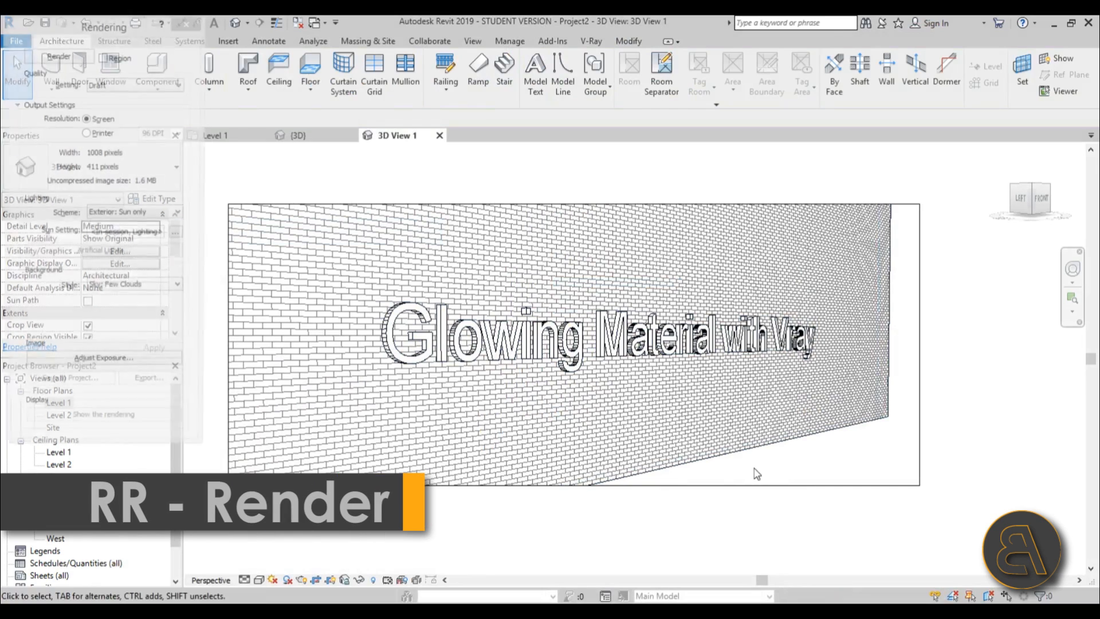
{"action": "left_click_drag", "start_coordinate": [103, 12], "coordinate": [129, 46]}
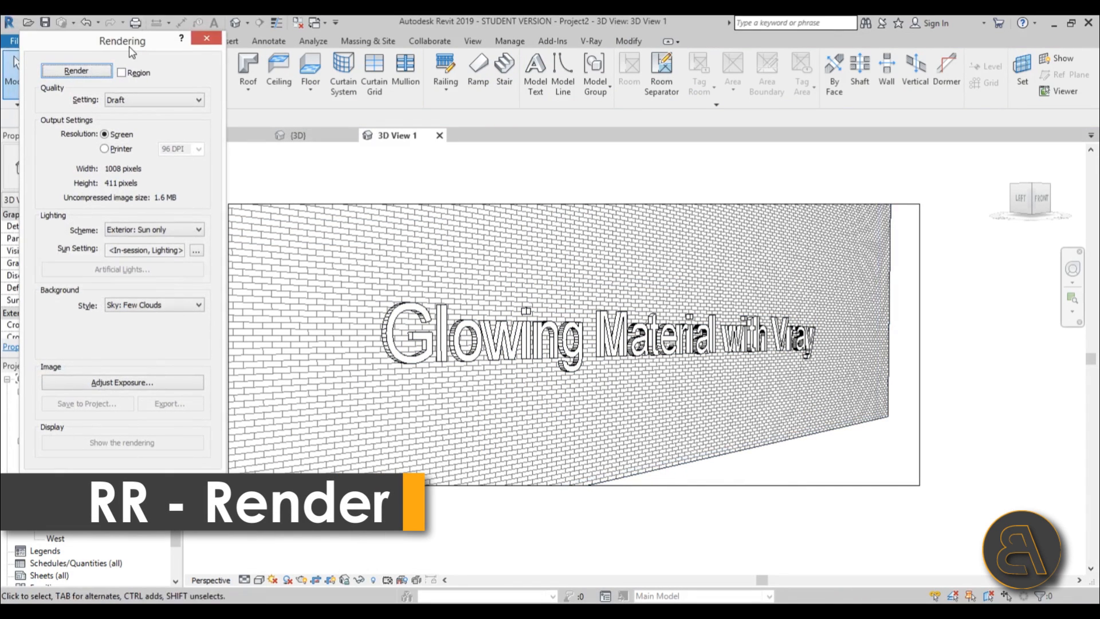
{"action": "left_click", "coordinate": [126, 102]}
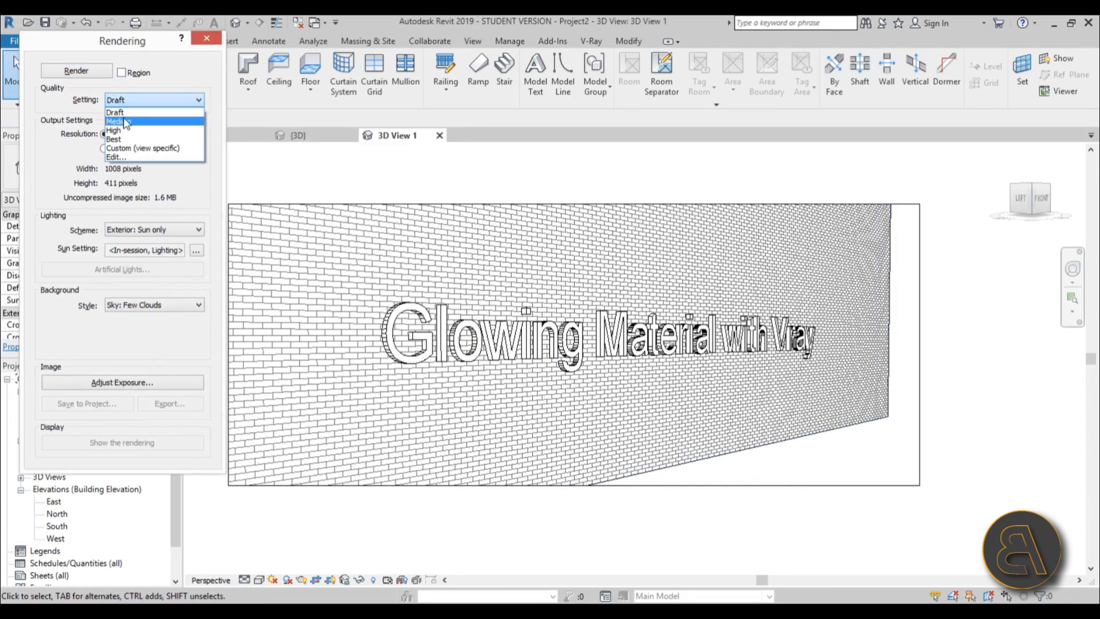
{"action": "left_click", "coordinate": [122, 114]}
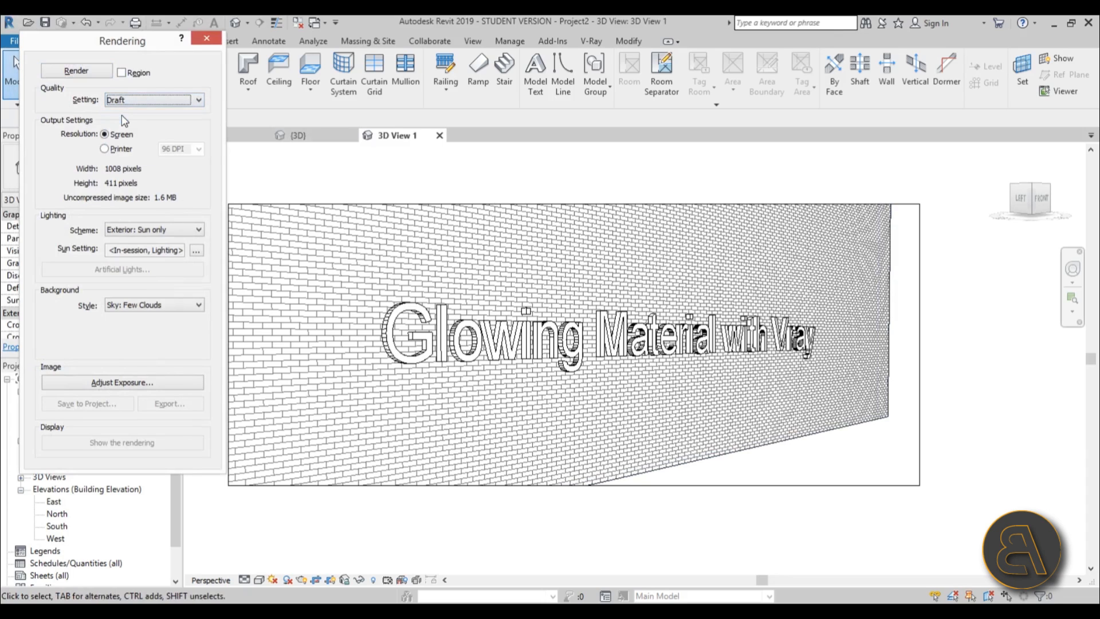
{"action": "left_click", "coordinate": [141, 231]}
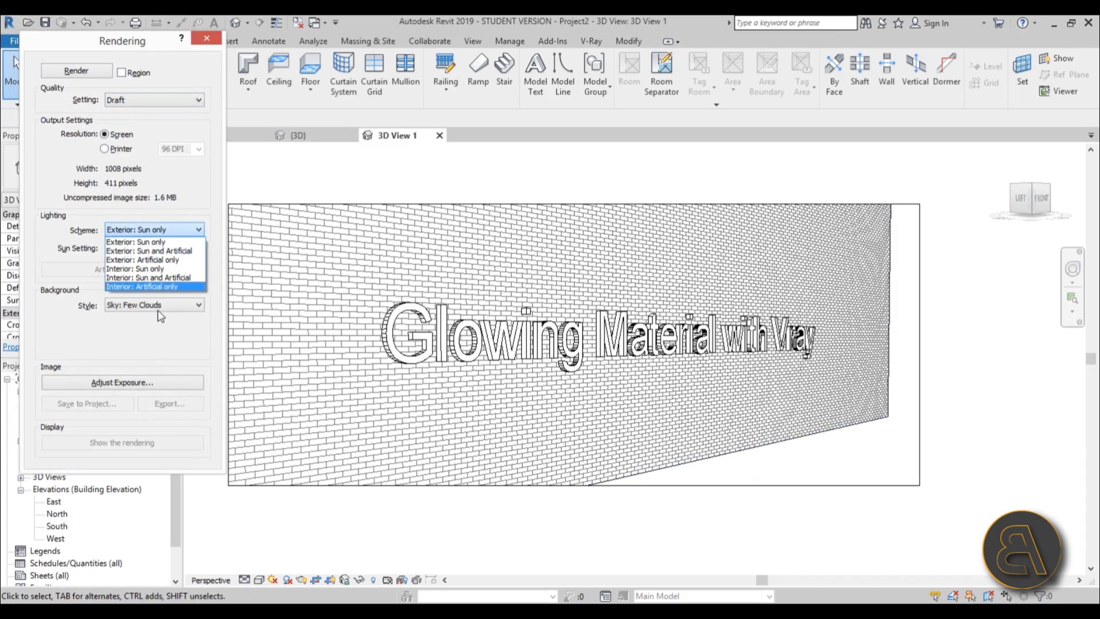
{"action": "left_click", "coordinate": [115, 261]}
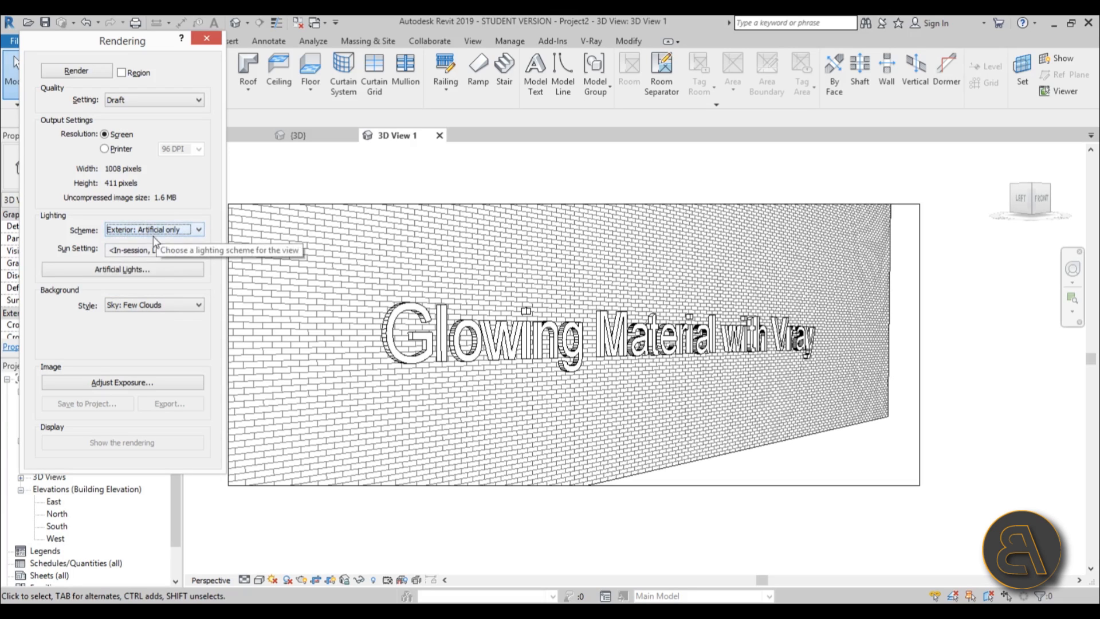
{"action": "left_click", "coordinate": [70, 71]}
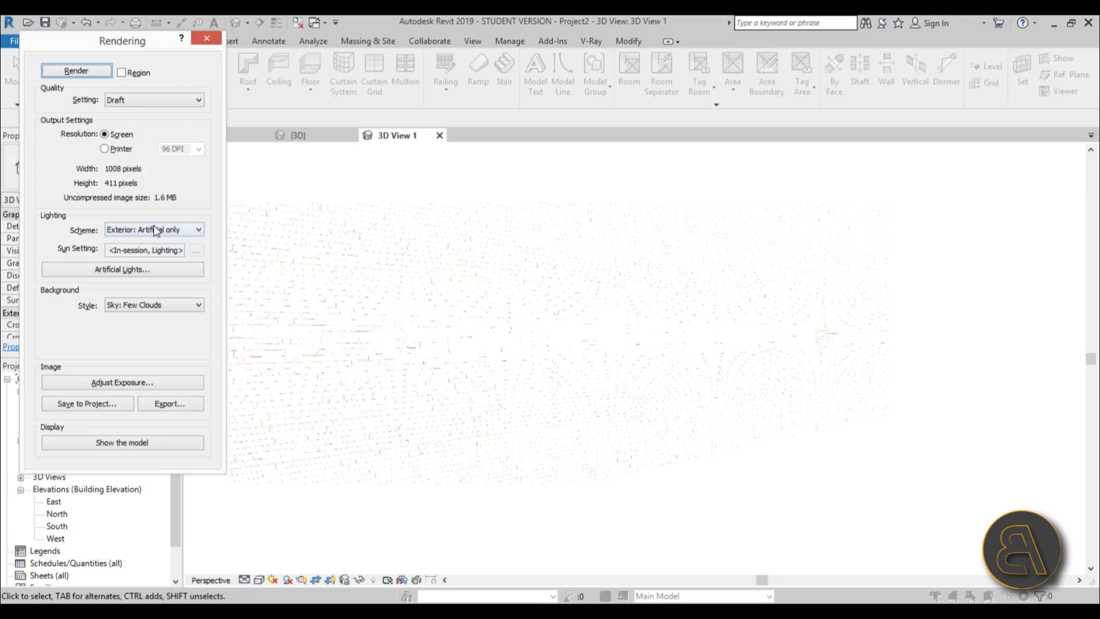
Darken the rendered image with an exposure value of 17.93, settle on 16.16, and close the Rendering dialog.
{"action": "left_click", "coordinate": [115, 382]}
{"action": "left_click_drag", "start_coordinate": [181, 153], "coordinate": [240, 158]}
{"action": "left_click", "coordinate": [256, 350]}
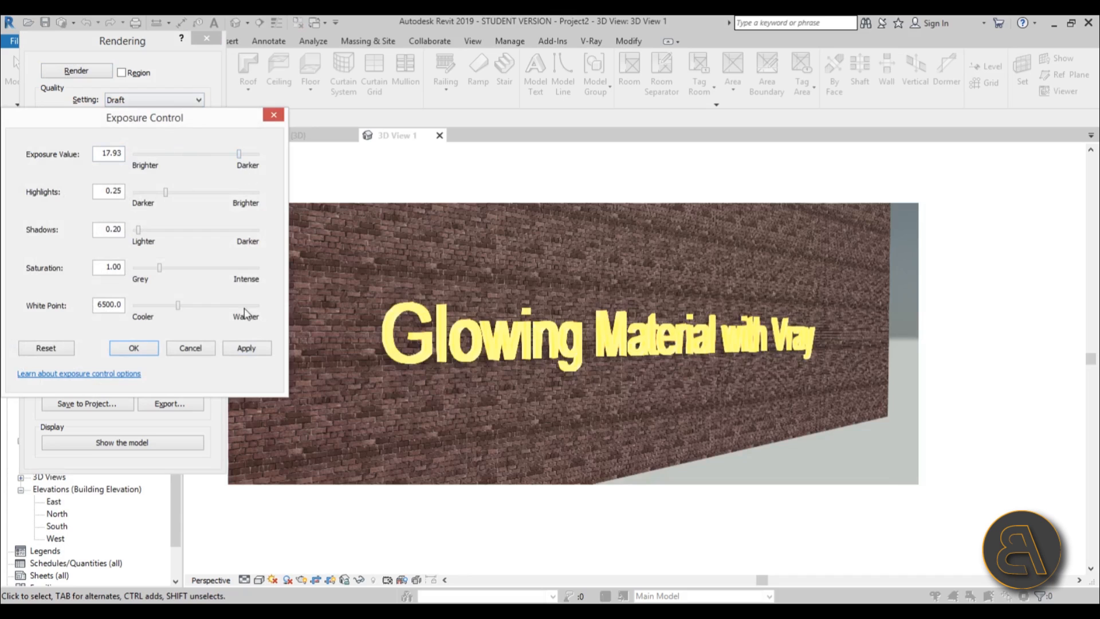
{"action": "left_click", "coordinate": [246, 349]}
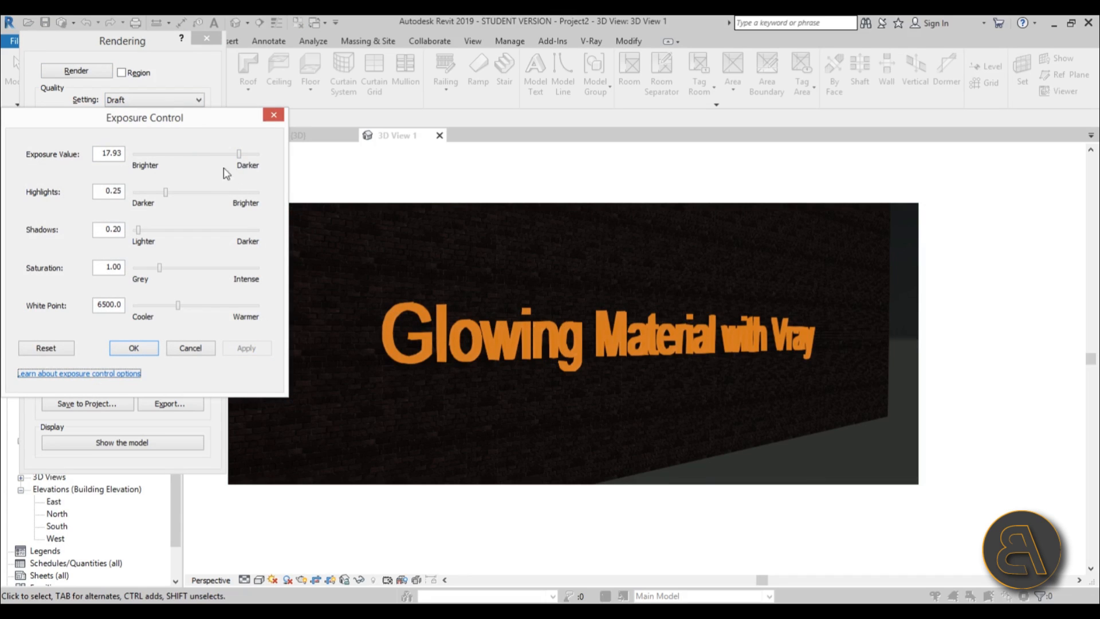
{"action": "left_click_drag", "start_coordinate": [239, 154], "coordinate": [228, 153]}
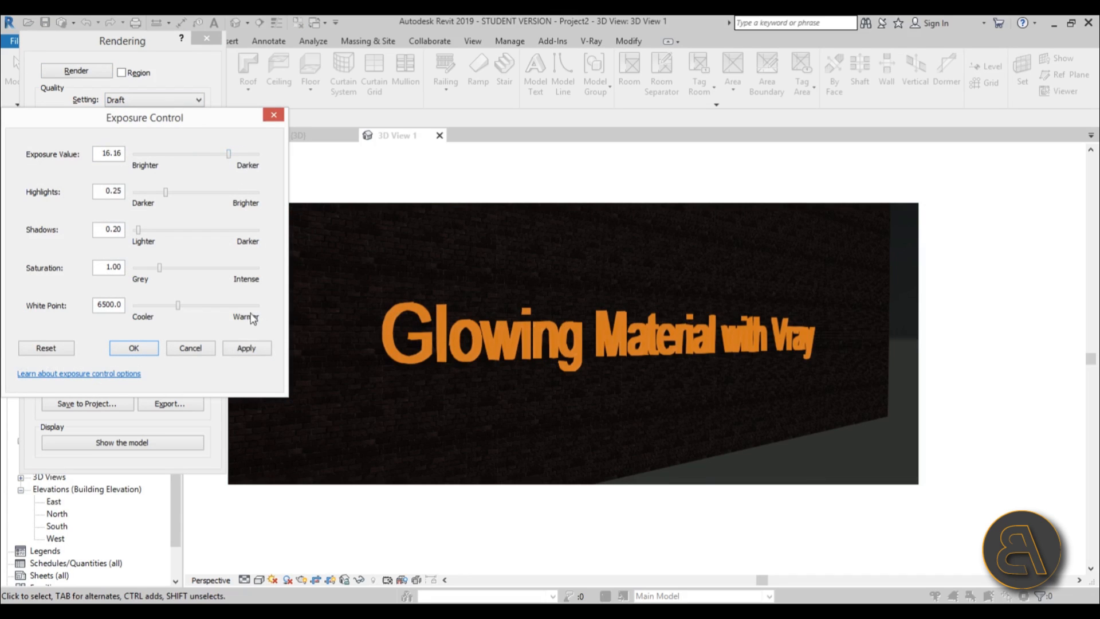
{"action": "left_click", "coordinate": [252, 348]}
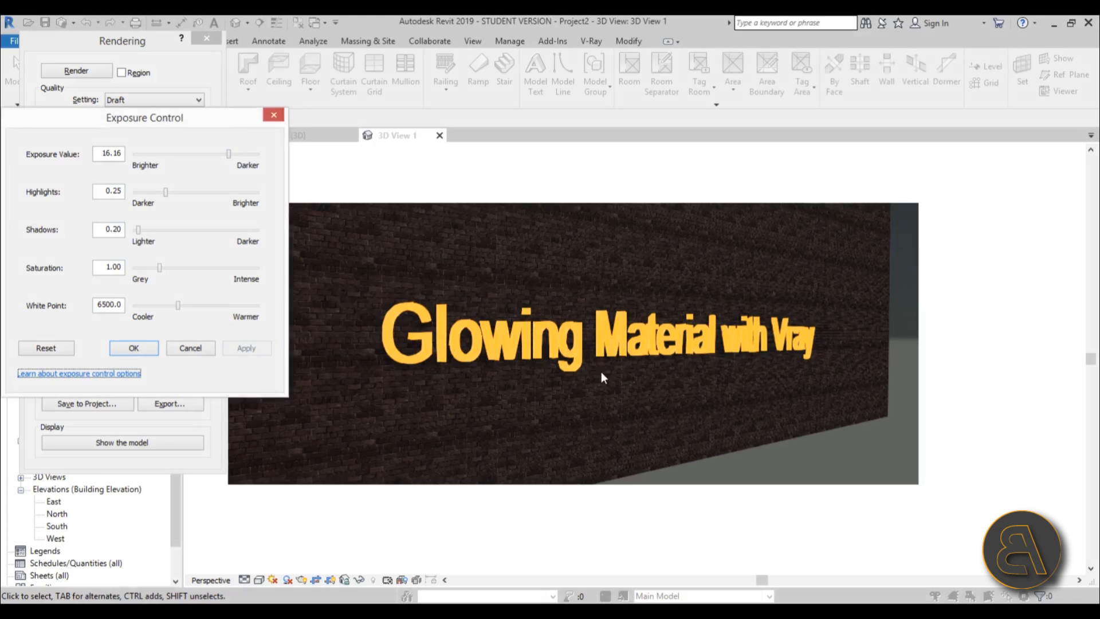
{"action": "left_click", "coordinate": [134, 348]}
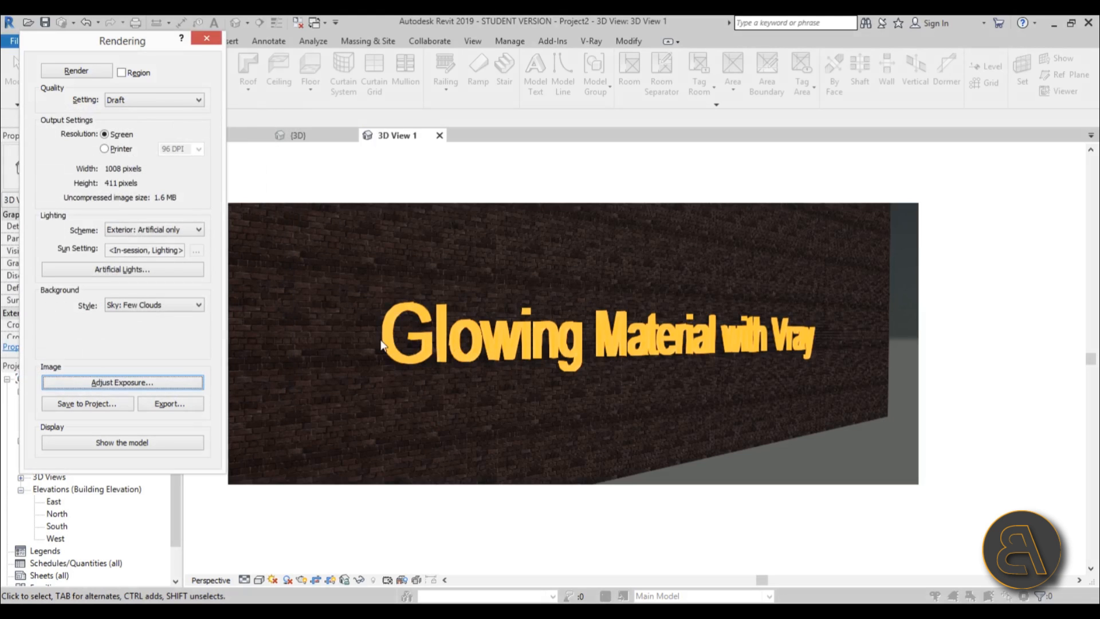
{"action": "scroll", "coordinate": [381, 344], "scroll_direction": "up", "scroll_amount": 4}
{"action": "scroll", "coordinate": [424, 355], "scroll_direction": "down", "scroll_amount": 3}
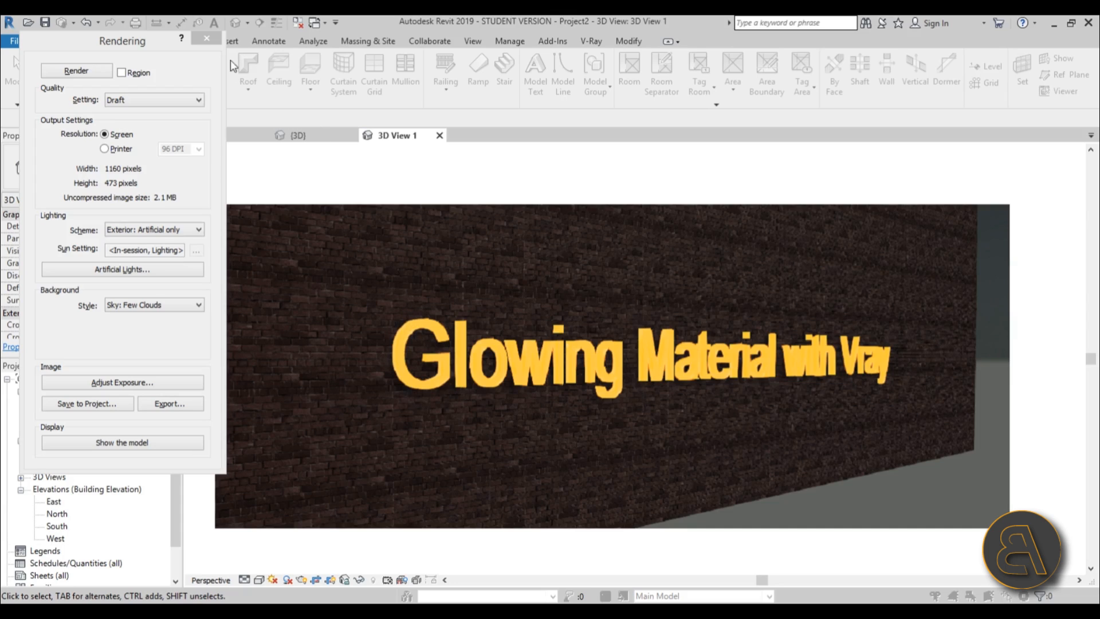
{"action": "left_click", "coordinate": [207, 38]}
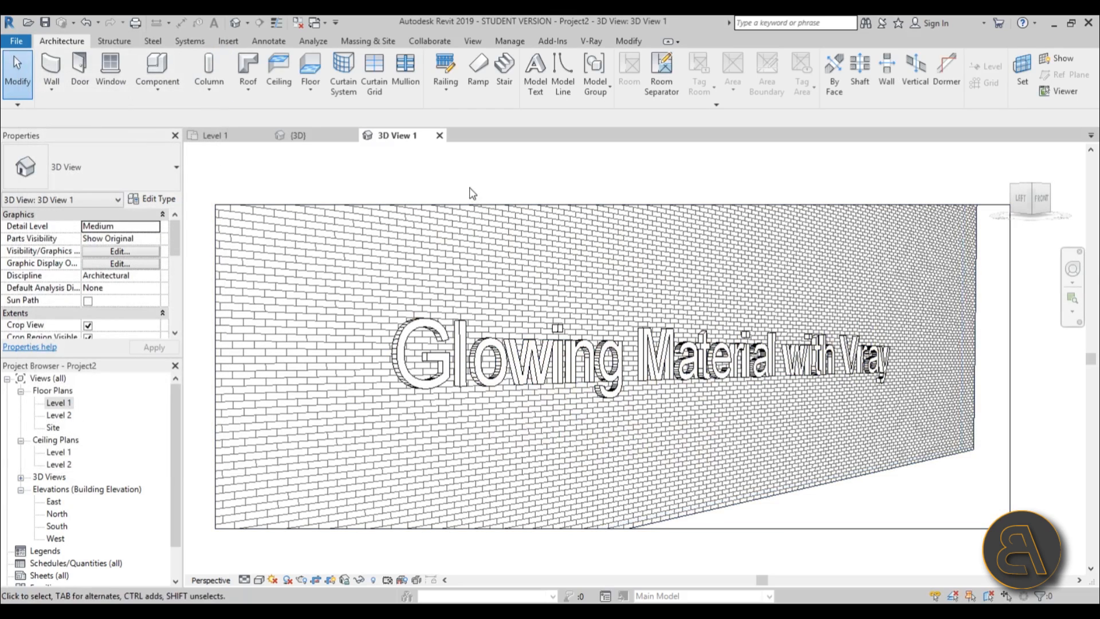
Set V-Ray's current view to the camera view 3D View 1.
{"action": "scroll", "coordinate": [587, 282], "scroll_direction": "down", "scroll_amount": 2}
{"action": "middle_click_drag", "start_coordinate": [580, 304], "coordinate": [572, 314]}
{"action": "scroll", "coordinate": [561, 303], "scroll_direction": "up", "scroll_amount": 1}
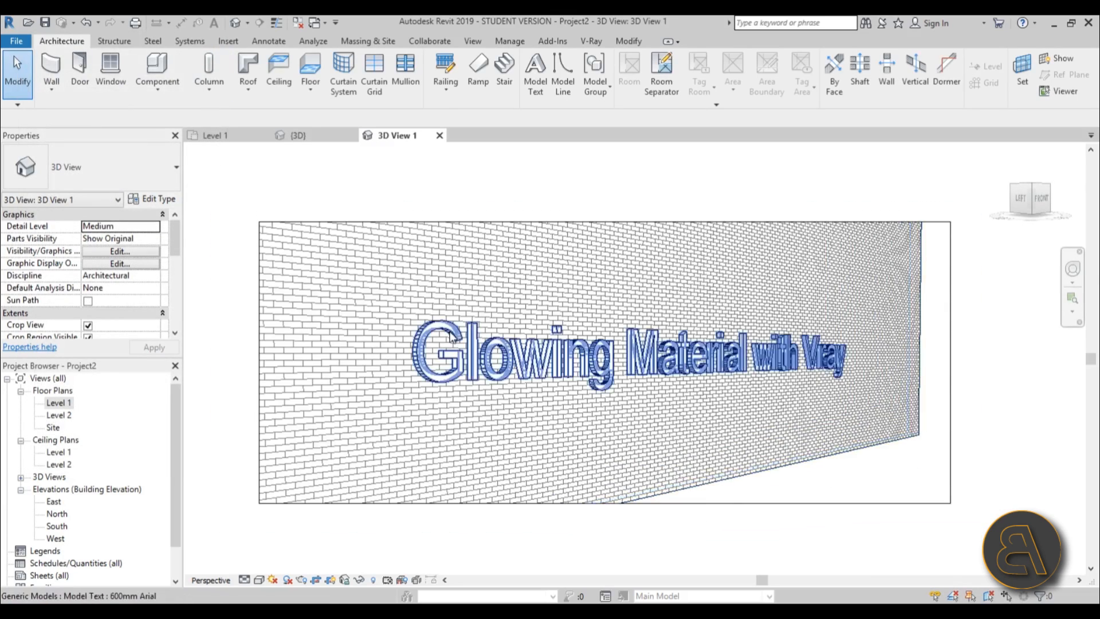
{"action": "scroll", "coordinate": [583, 369], "scroll_direction": "up", "scroll_amount": 2}
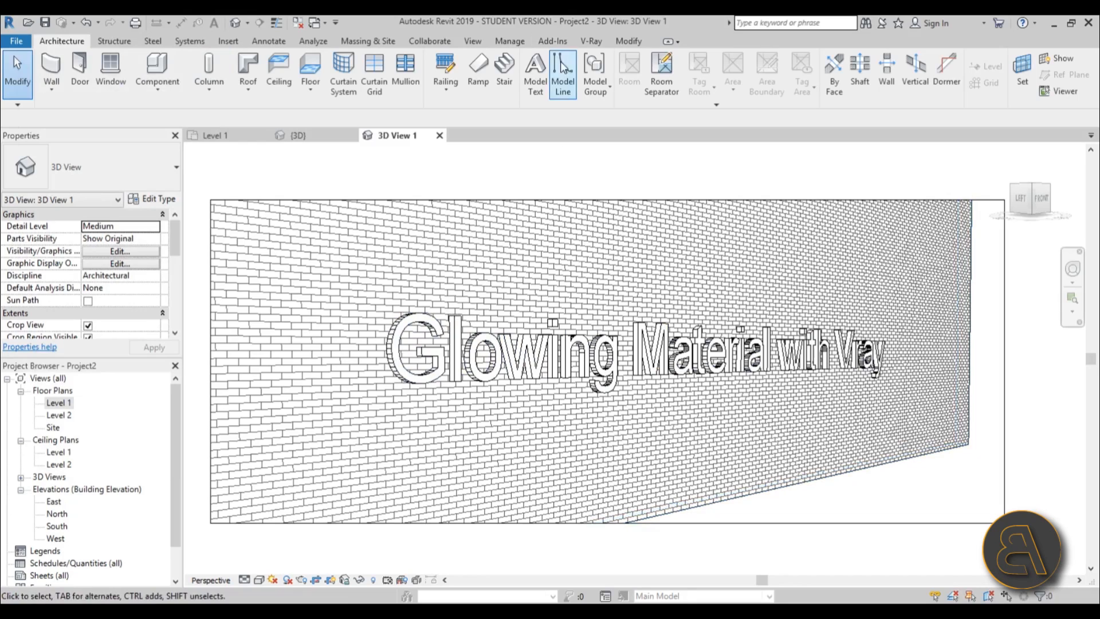
{"action": "left_click", "coordinate": [590, 41]}
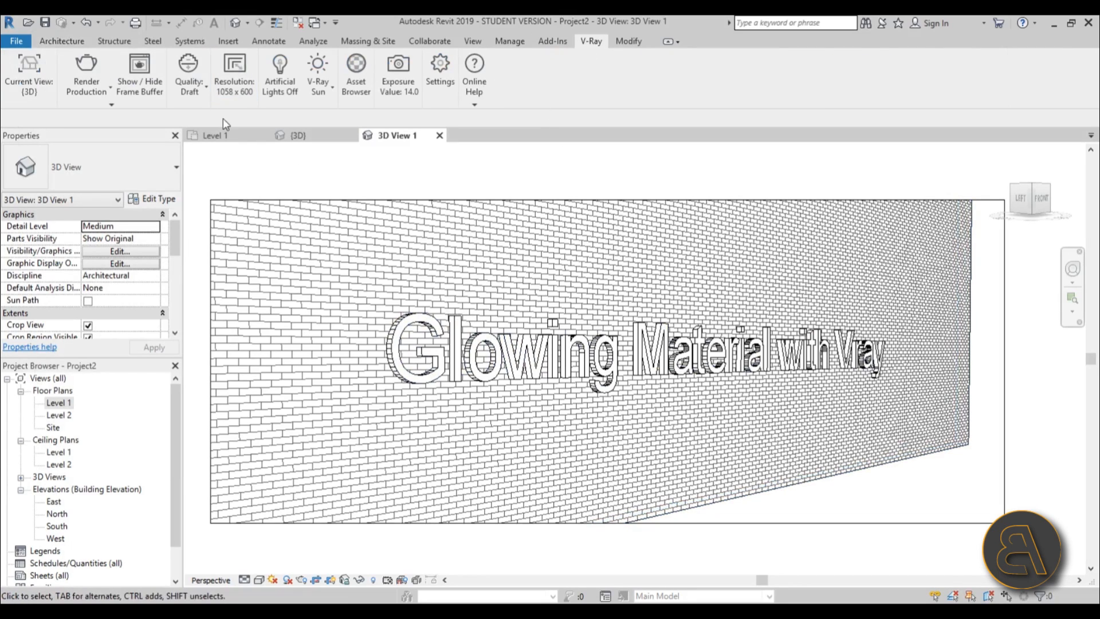
{"action": "left_click", "coordinate": [26, 80]}
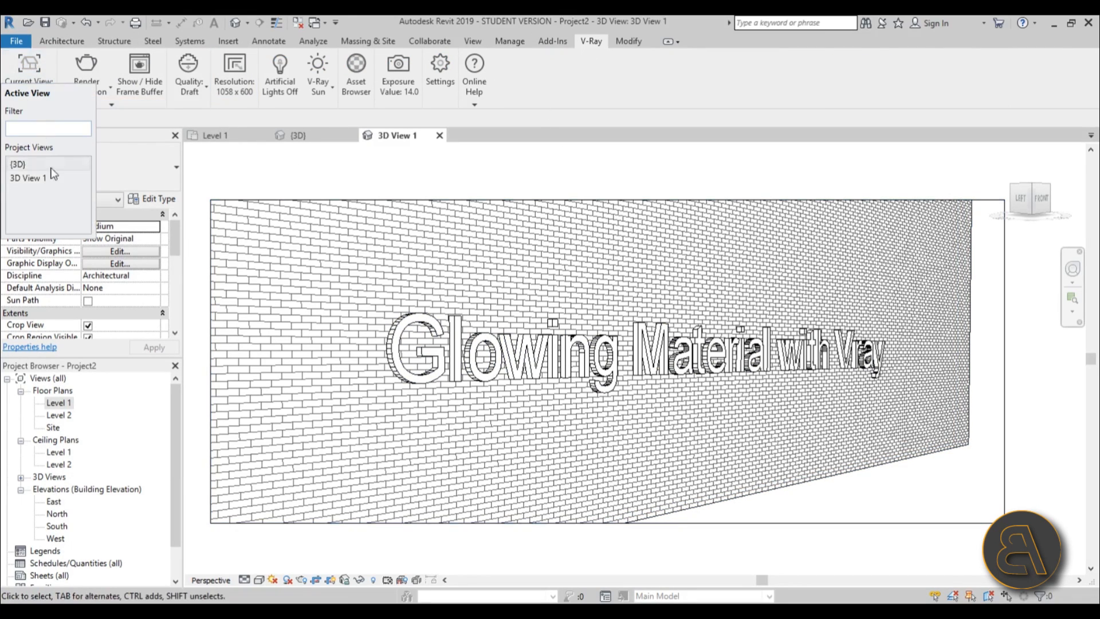
{"action": "left_click", "coordinate": [26, 178]}
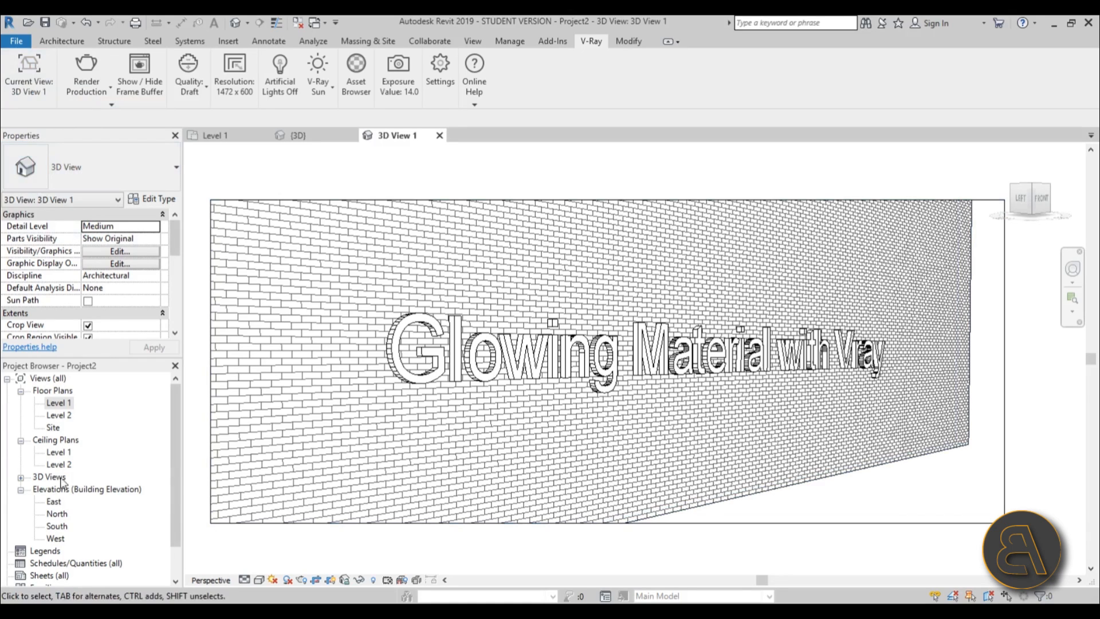
Check the camera view's name by expanding 3D Views in the Project Browser, and return focus to the view.
{"action": "left_click", "coordinate": [58, 402]}
{"action": "scroll", "coordinate": [92, 453], "scroll_direction": "down", "scroll_amount": 1}
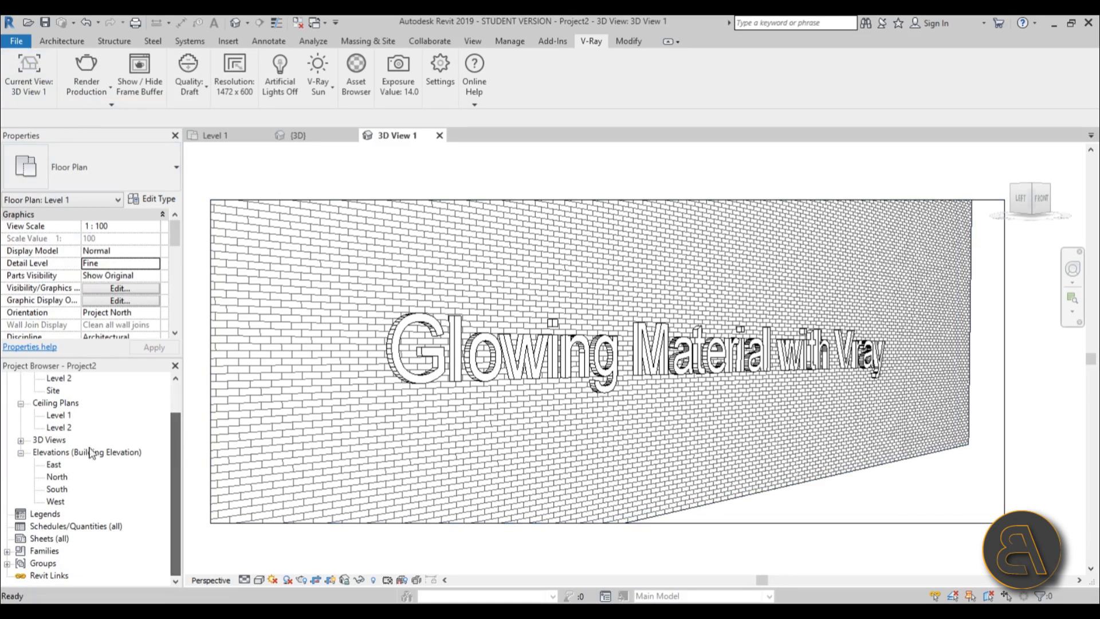
{"action": "left_click", "coordinate": [21, 440]}
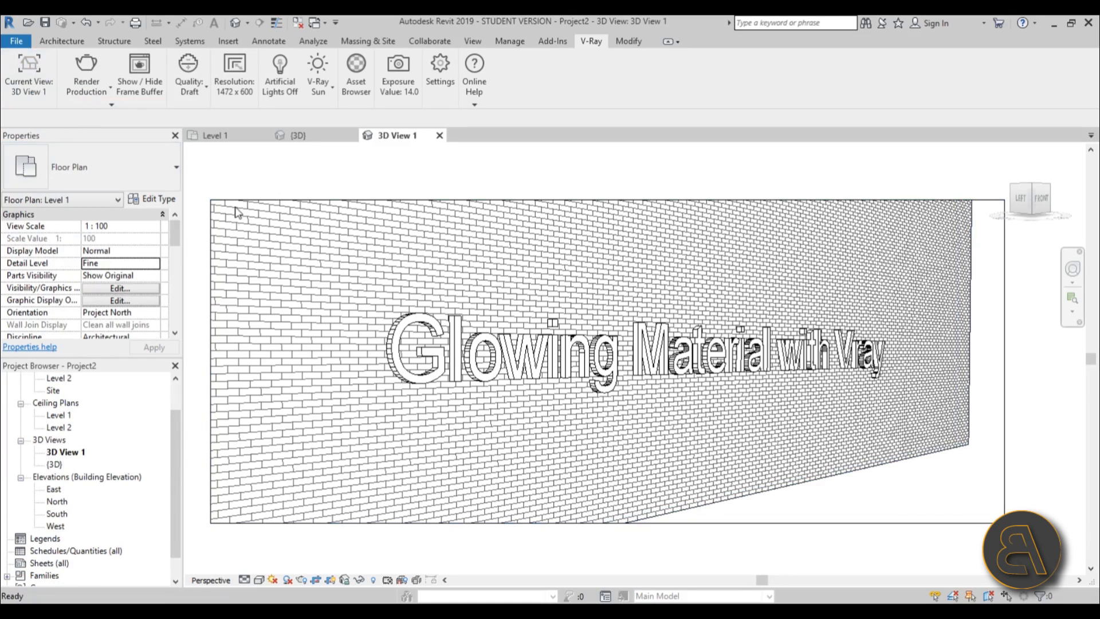
{"action": "left_click", "coordinate": [255, 191]}
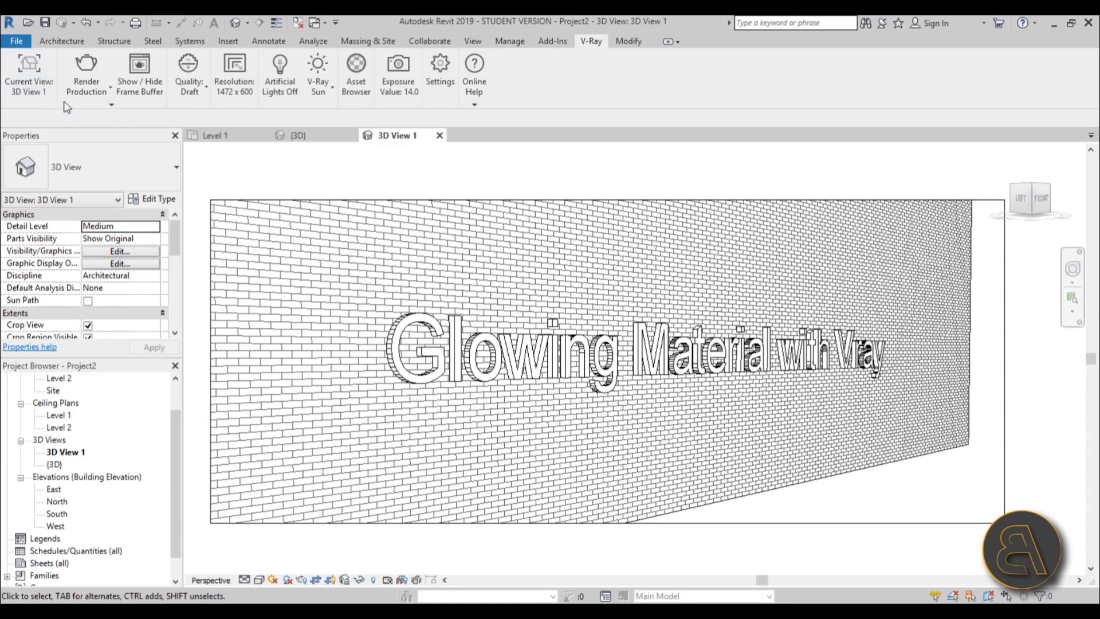
Switch the V-Ray sun lighting to No Light and turn the artificial lights on.
{"action": "left_click", "coordinate": [330, 95]}
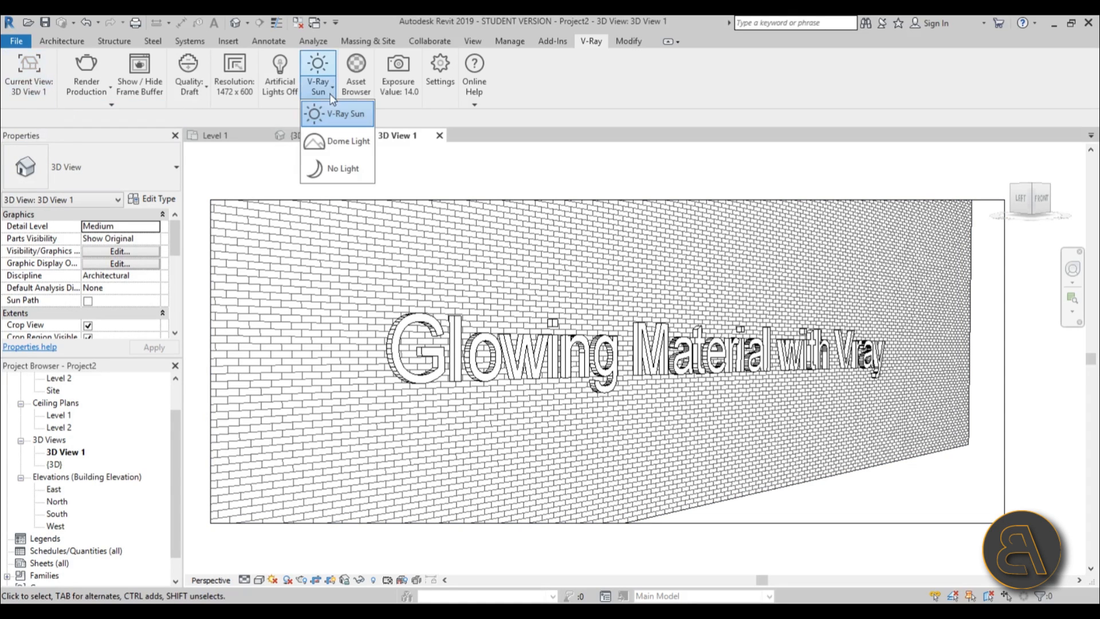
{"action": "left_click", "coordinate": [342, 169]}
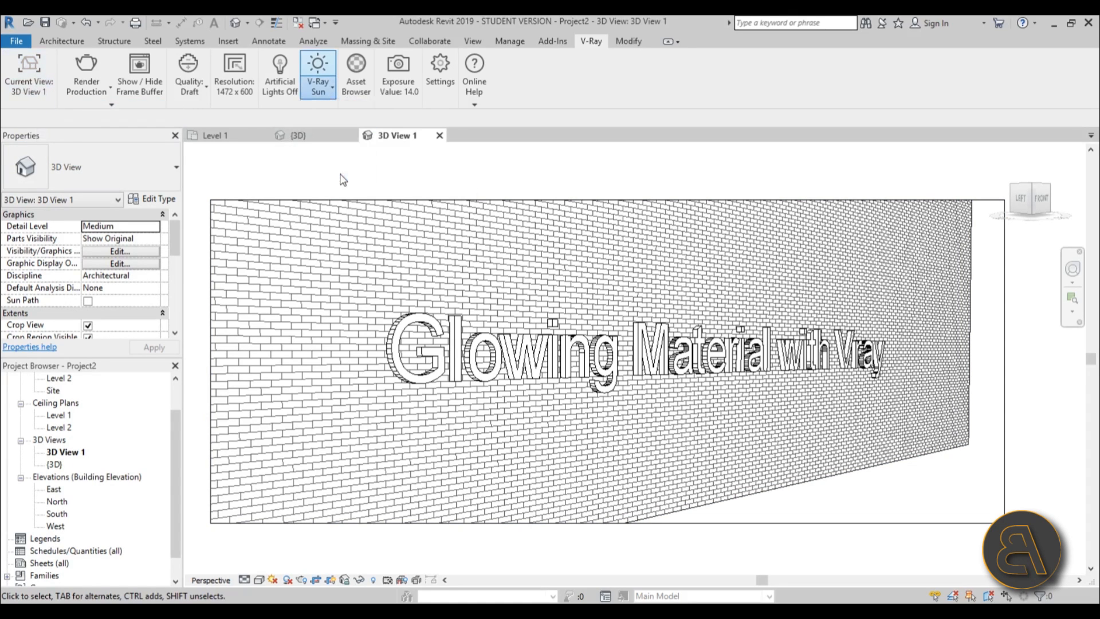
{"action": "left_click", "coordinate": [279, 94]}
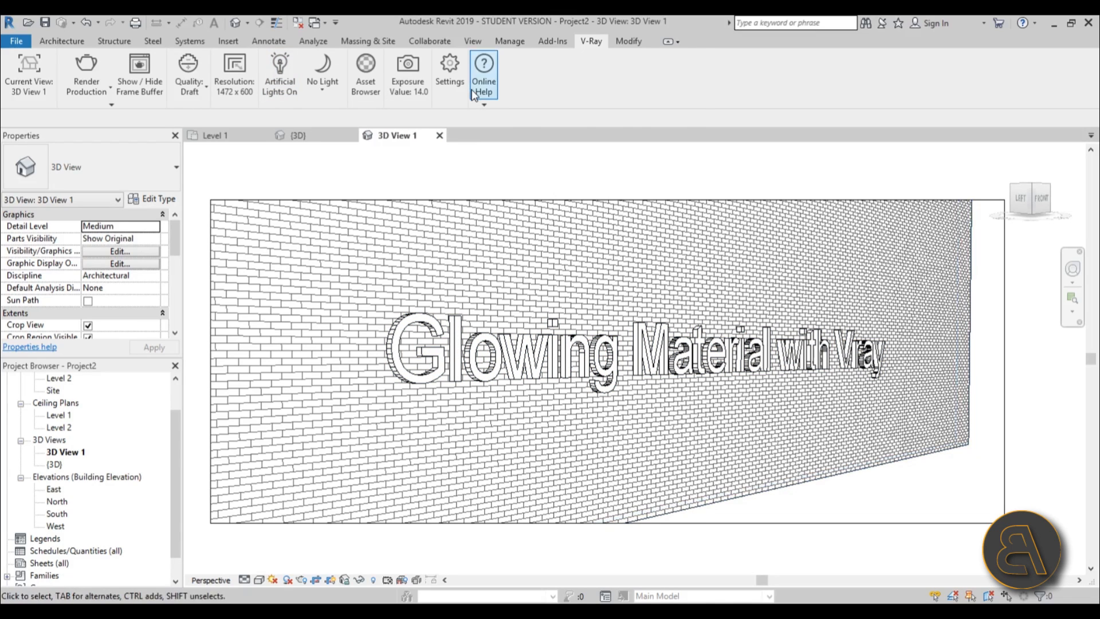
Set the V-Ray render quality to Low and start an interactive render of the camera view.
{"action": "left_click", "coordinate": [189, 81]}
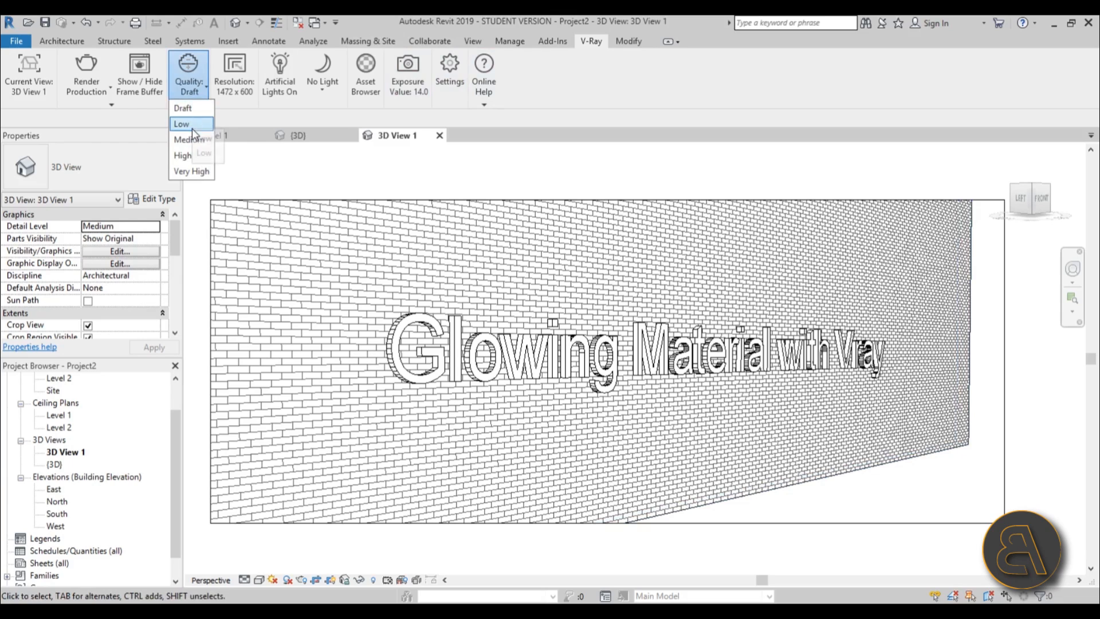
{"action": "left_click", "coordinate": [189, 129]}
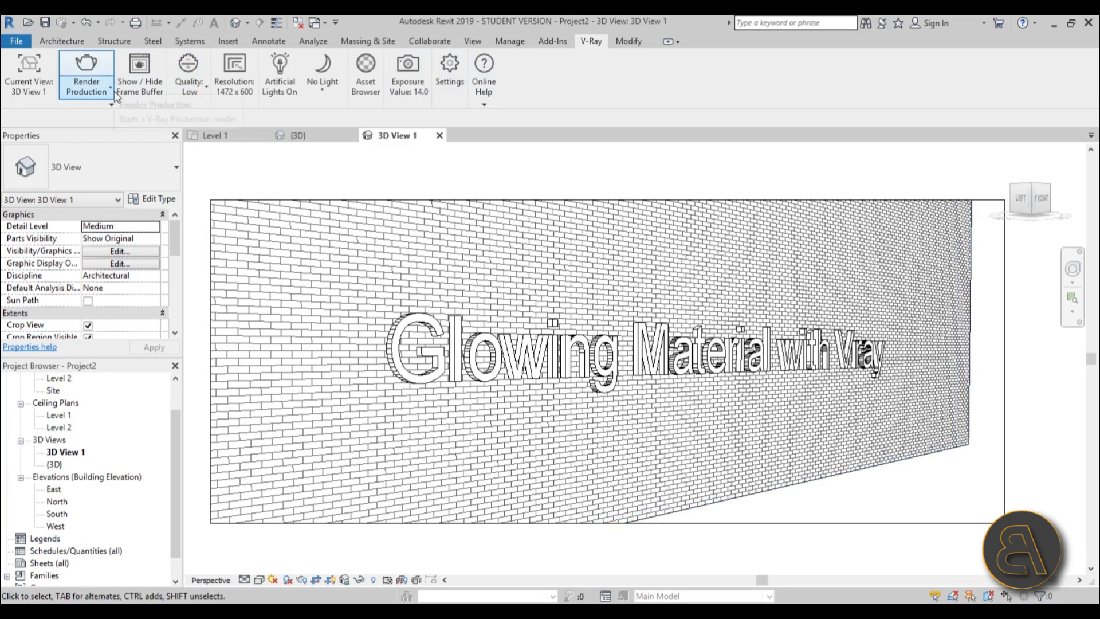
{"action": "left_click", "coordinate": [98, 95]}
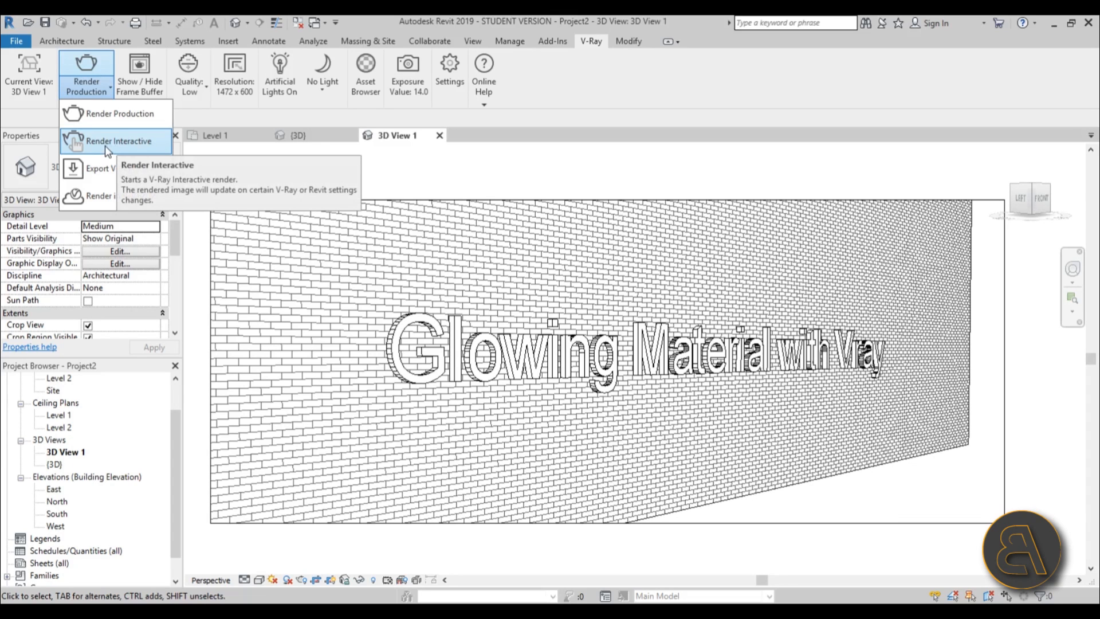
{"action": "left_click", "coordinate": [106, 139]}
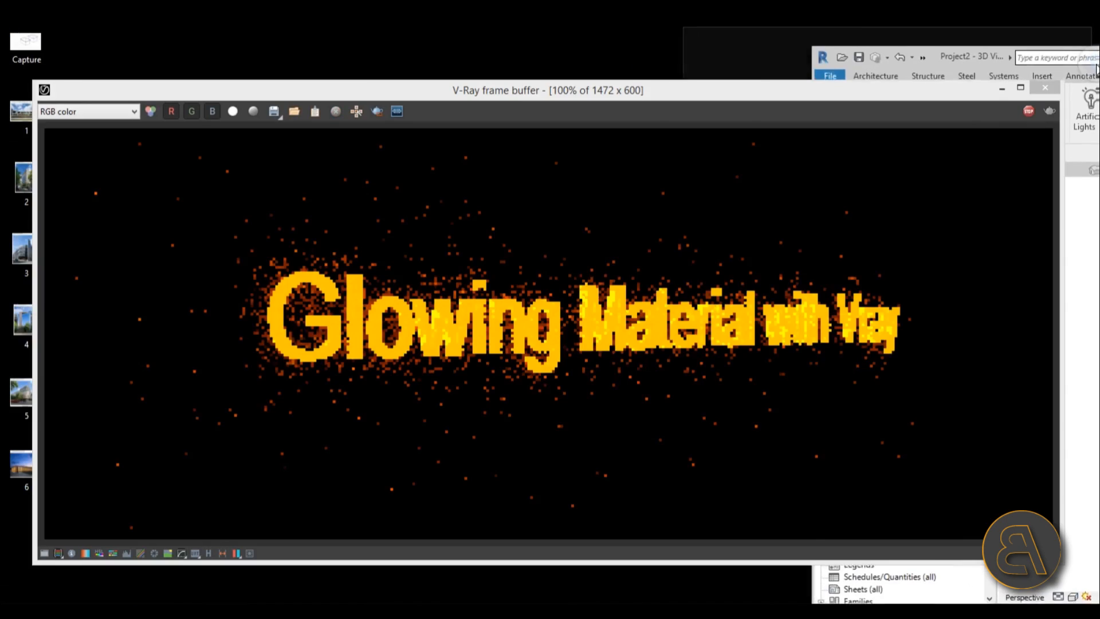
Open the V-Ray camera exposure settings beside the live render and brighten it to an exposure value of 11.27.
{"action": "left_click_drag", "start_coordinate": [1096, 64], "coordinate": [1099, 64]}
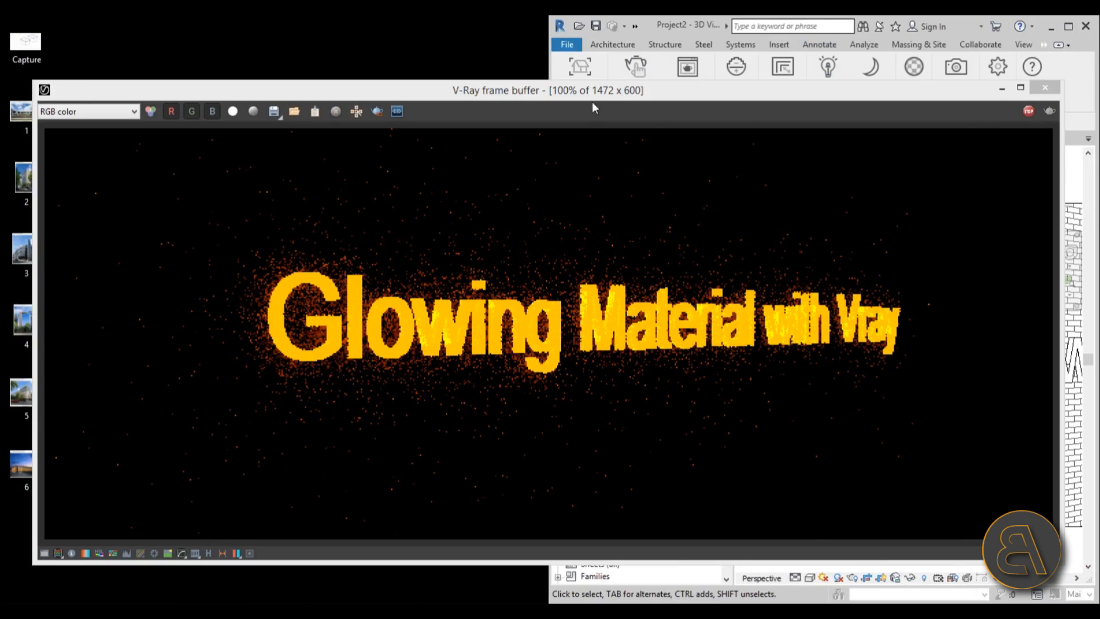
{"action": "left_click_drag", "start_coordinate": [553, 94], "coordinate": [364, 107]}
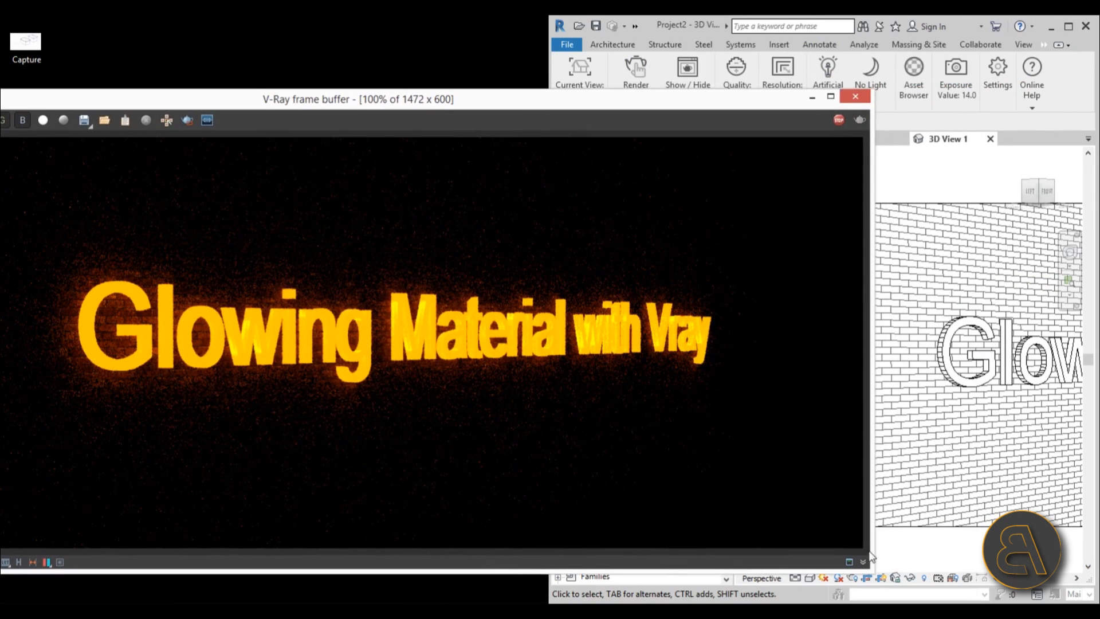
{"action": "left_click", "coordinate": [966, 100]}
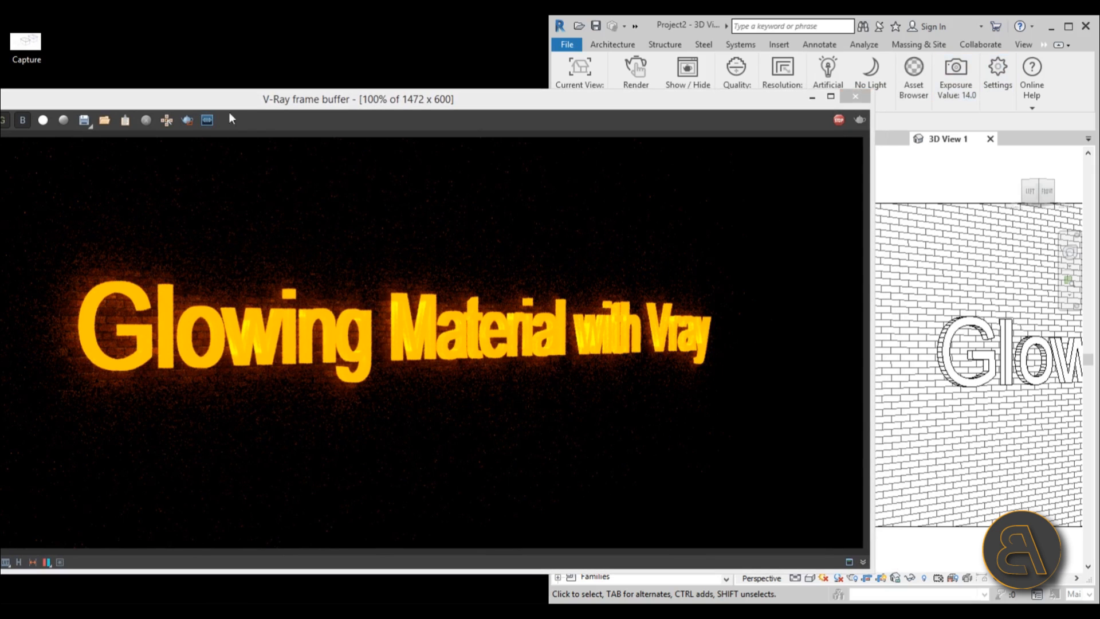
{"action": "left_click_drag", "start_coordinate": [230, 99], "coordinate": [555, 26]}
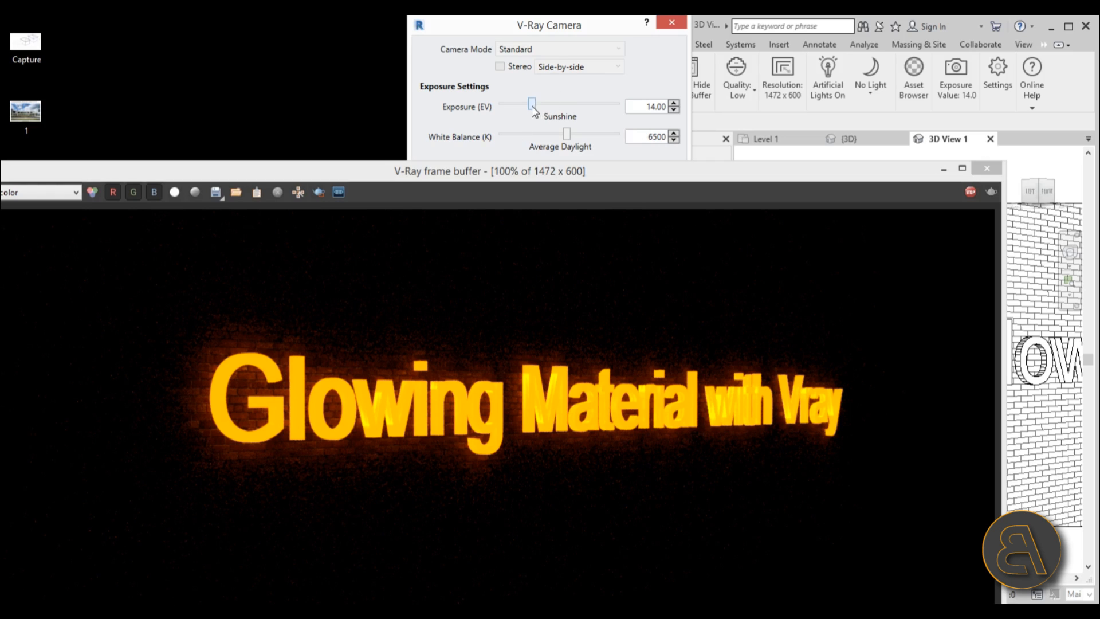
{"action": "left_click_drag", "start_coordinate": [532, 110], "coordinate": [540, 109]}
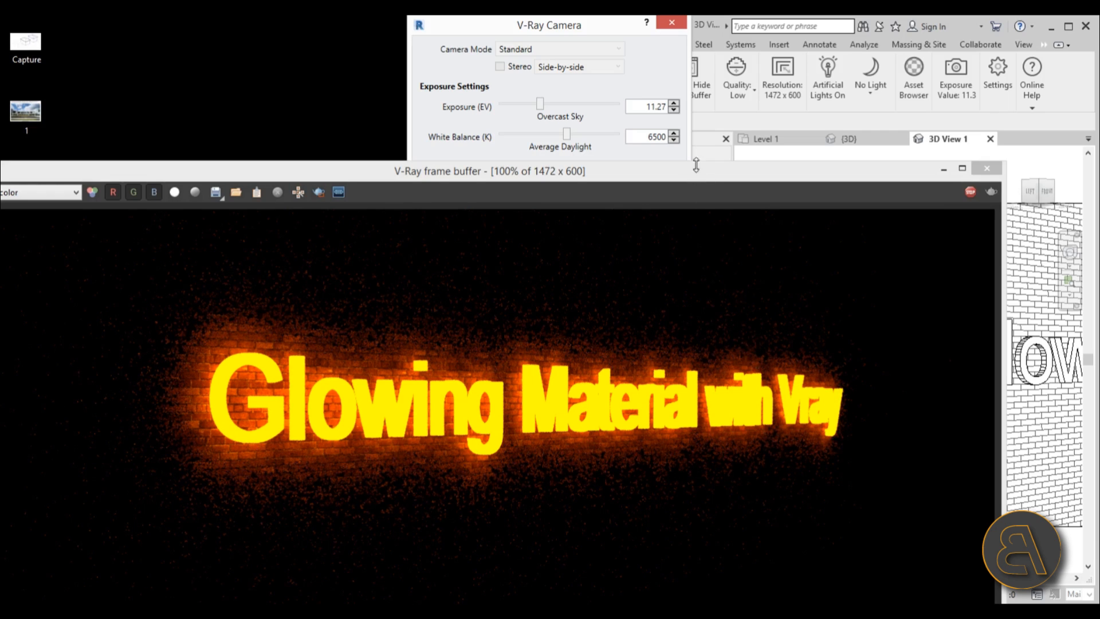
Close the frame buffer, stop the interactive render and close the V-Ray Camera settings.
{"action": "left_click", "coordinate": [987, 168]}
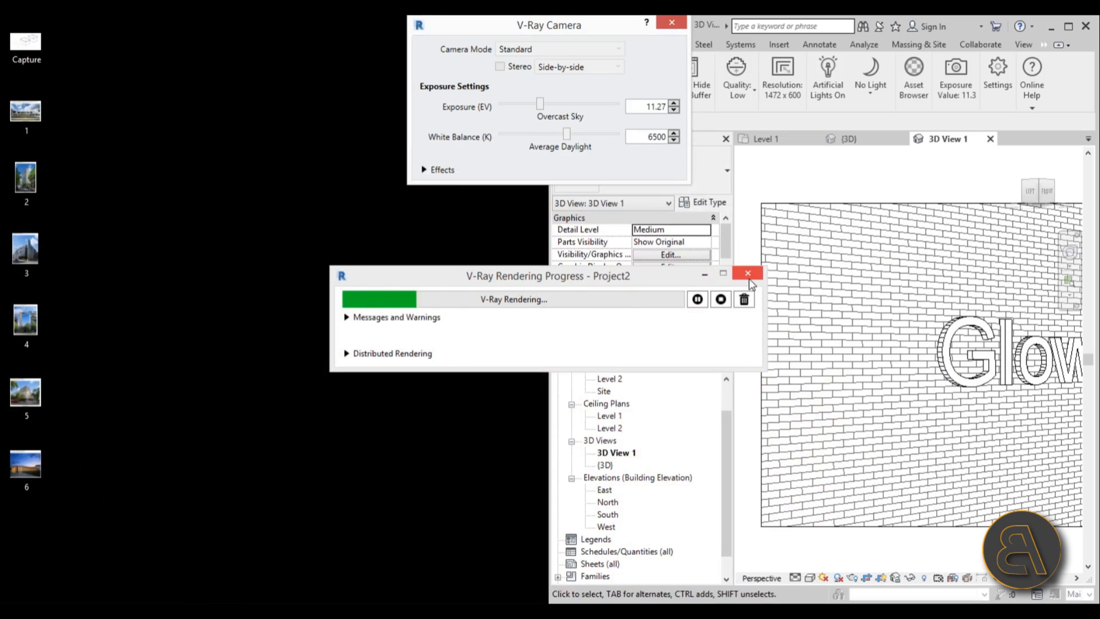
{"action": "left_click", "coordinate": [723, 300]}
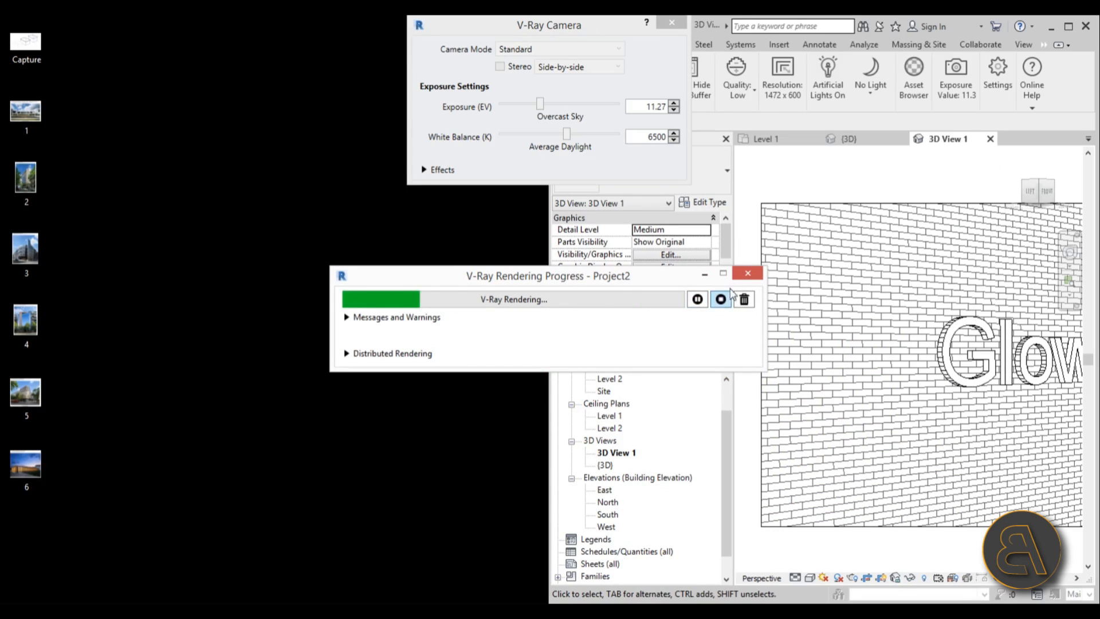
{"action": "left_click", "coordinate": [676, 25]}
Run a V-Ray production render of the camera view and arrange the windows so the full image can be viewed.
{"action": "left_click", "coordinate": [641, 96]}
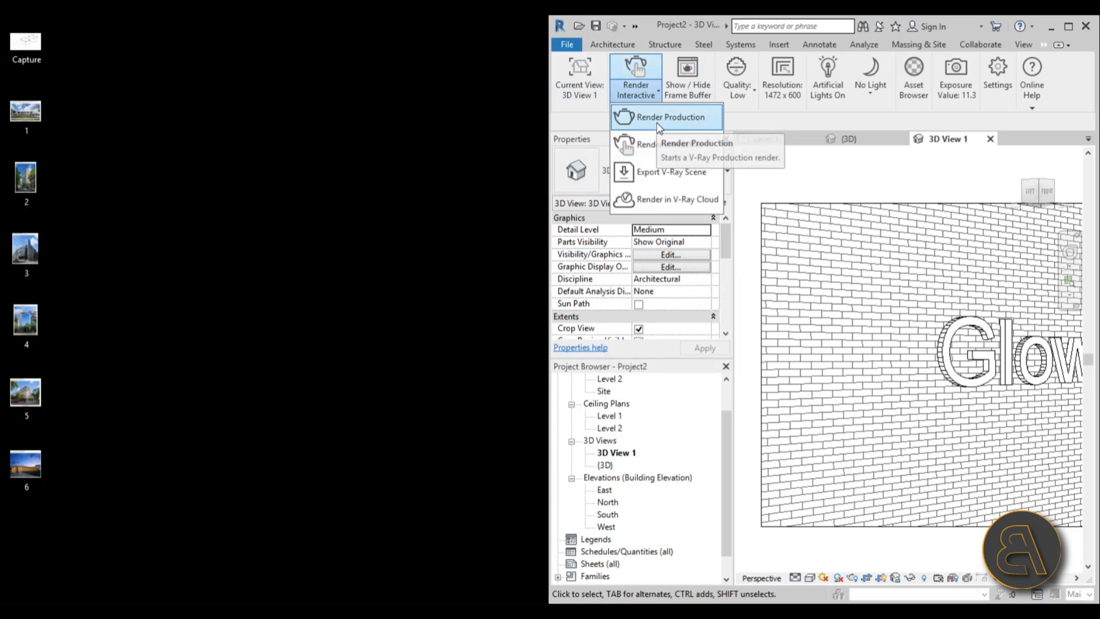
{"action": "left_click", "coordinate": [656, 121]}
{"action": "left_click_drag", "start_coordinate": [430, 176], "coordinate": [541, 94]}
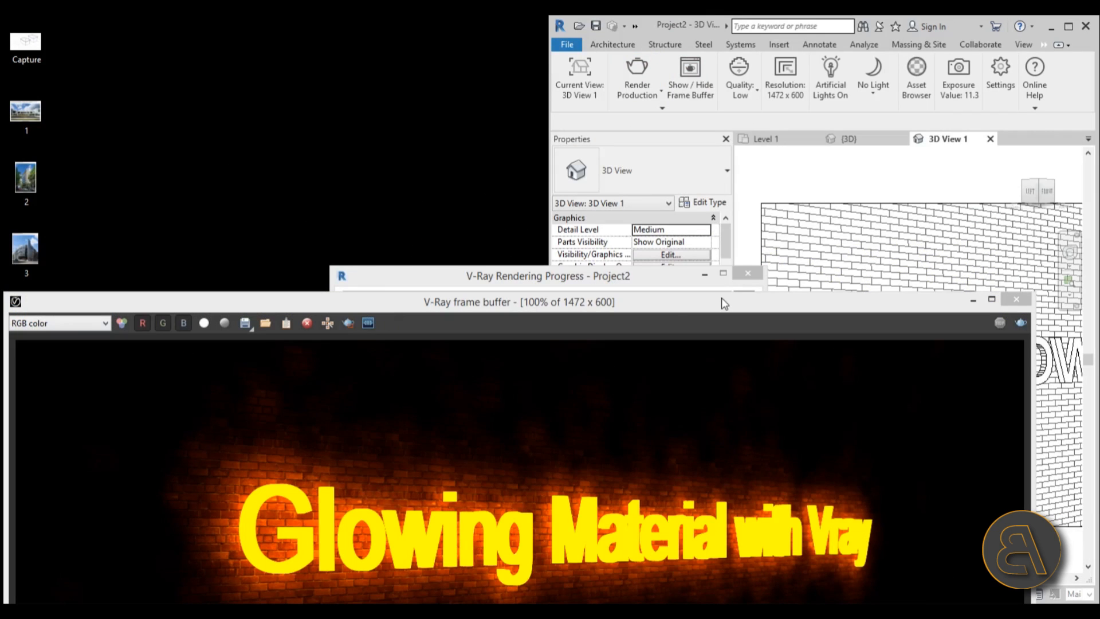
{"action": "left_click_drag", "start_coordinate": [550, 283], "coordinate": [554, 175]}
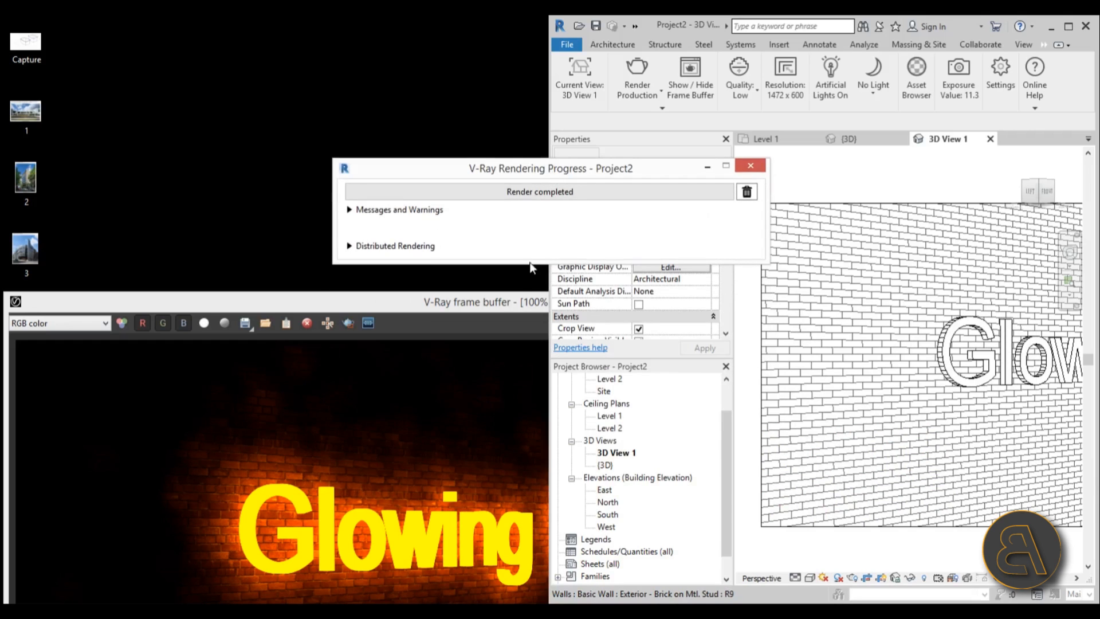
{"action": "left_click", "coordinate": [500, 304]}
{"action": "left_click_drag", "start_coordinate": [500, 304], "coordinate": [496, 85]}
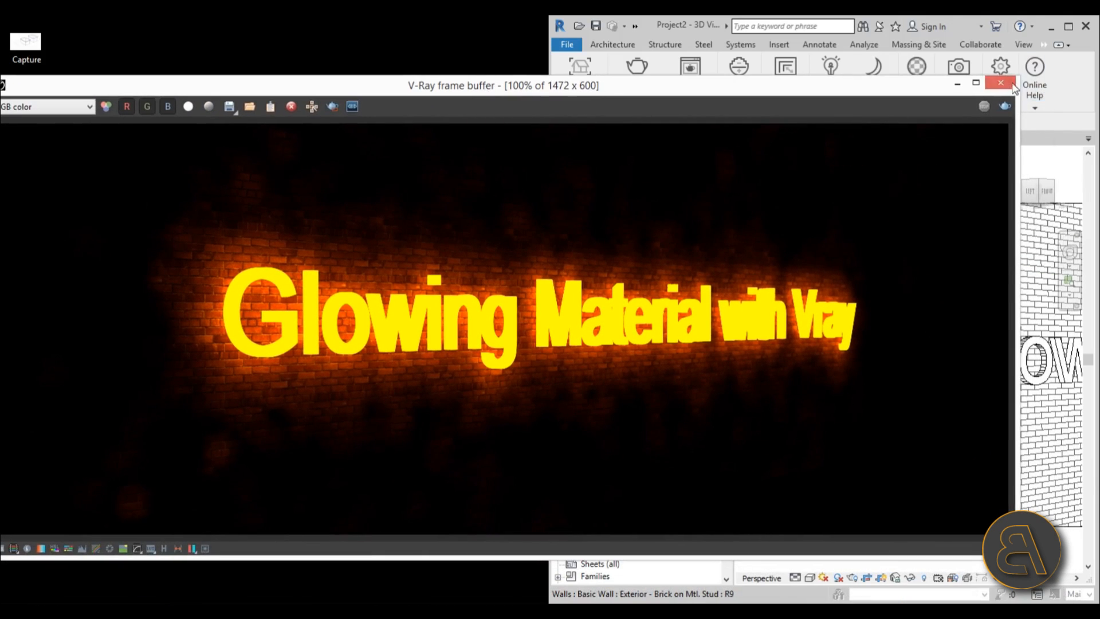
Close the frame buffer and the rendering progress window, and maximize the Revit window.
{"action": "left_click", "coordinate": [1001, 83]}
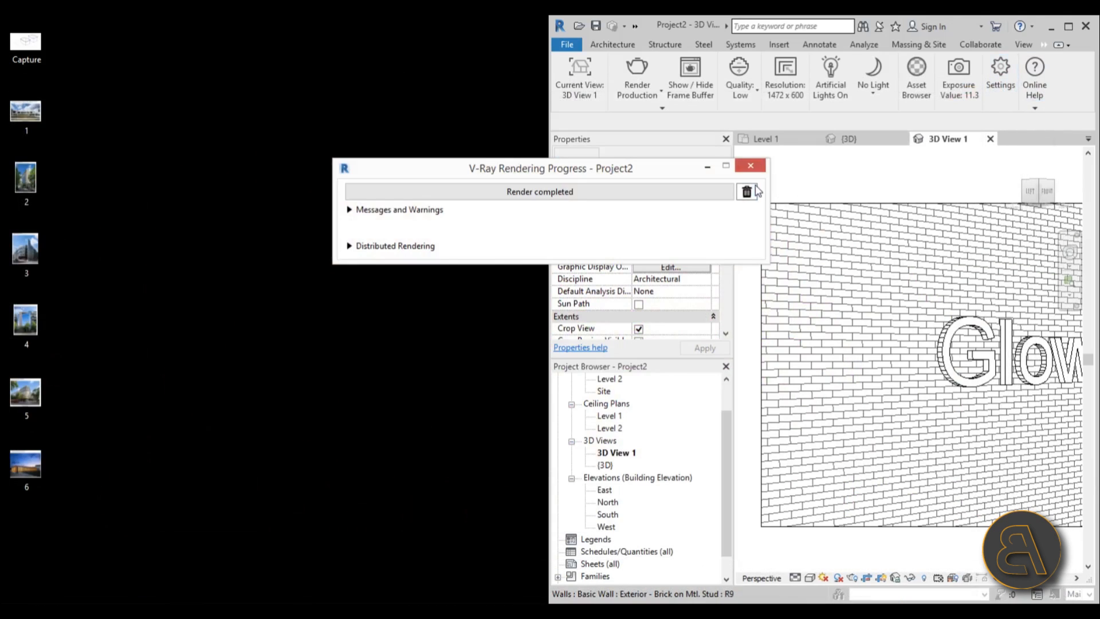
{"action": "left_click", "coordinate": [750, 166]}
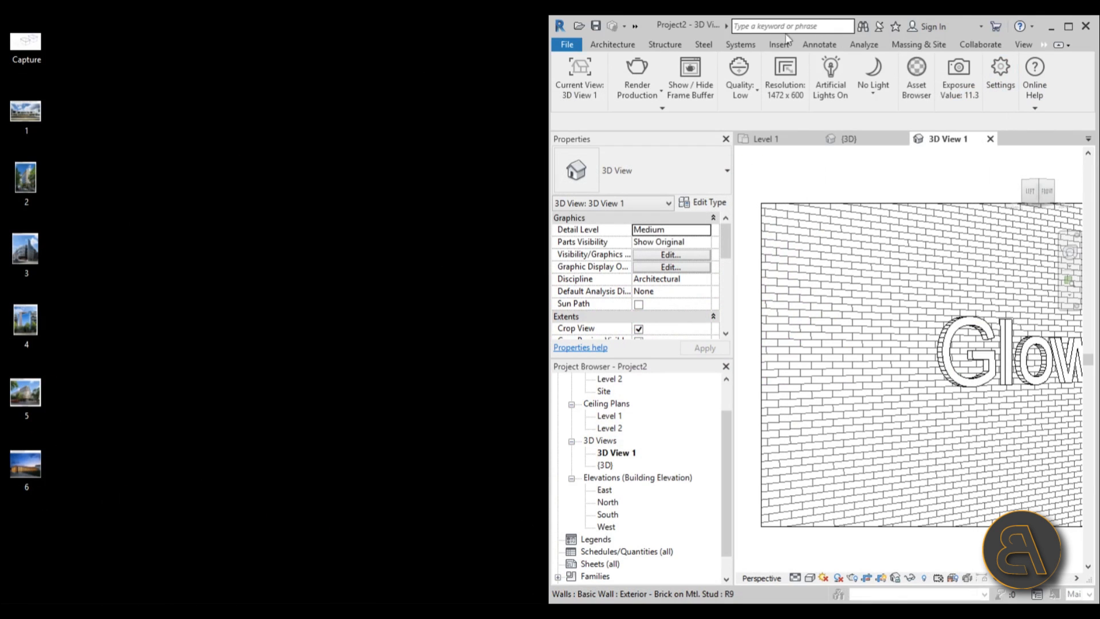
{"action": "left_click_drag", "start_coordinate": [675, 25], "coordinate": [401, 25]}
{"action": "left_click", "coordinate": [795, 26]}
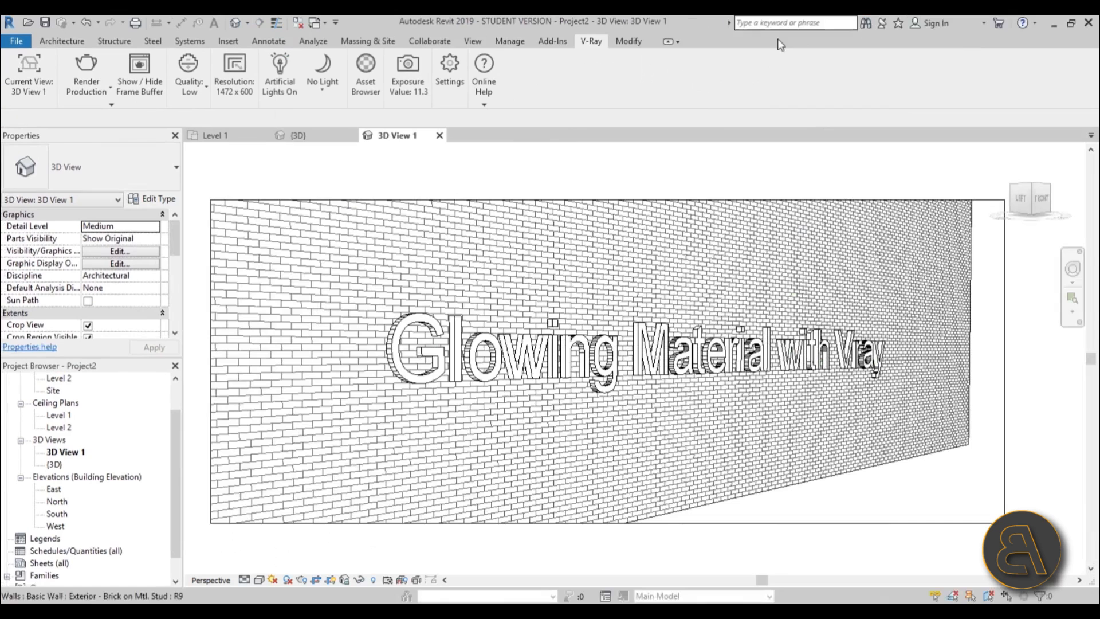
Save the newest 3D View 1 render from the V-Ray Project Gallery into the Revit project, and close the gallery.
{"action": "left_click", "coordinate": [105, 106]}
{"action": "left_click", "coordinate": [87, 128]}
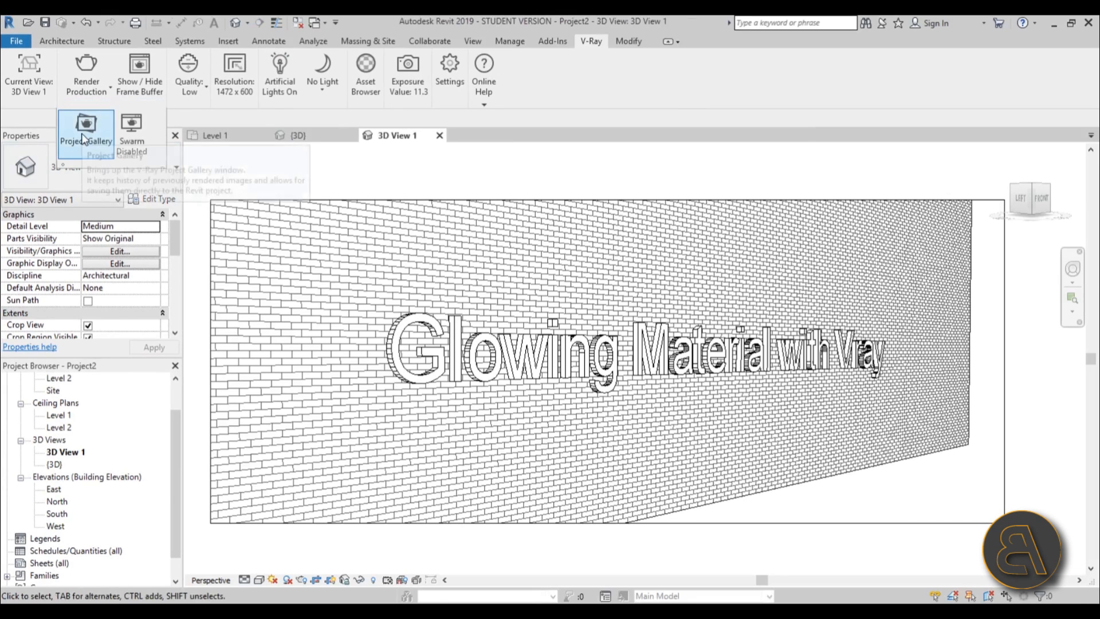
{"action": "left_click_drag", "start_coordinate": [128, 143], "coordinate": [374, 161]}
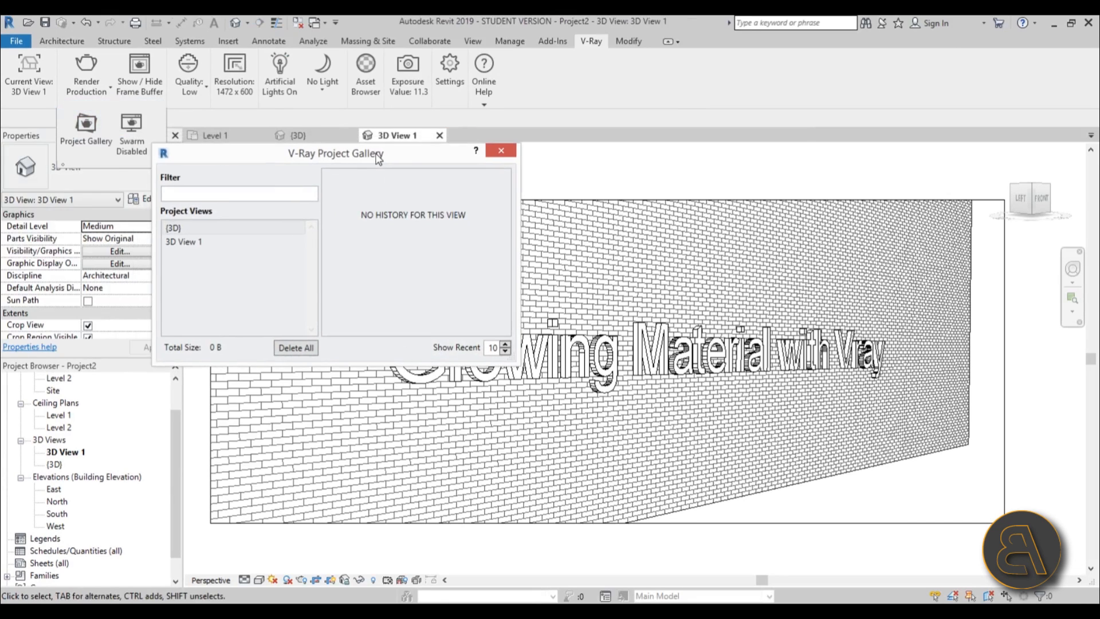
{"action": "left_click", "coordinate": [197, 245]}
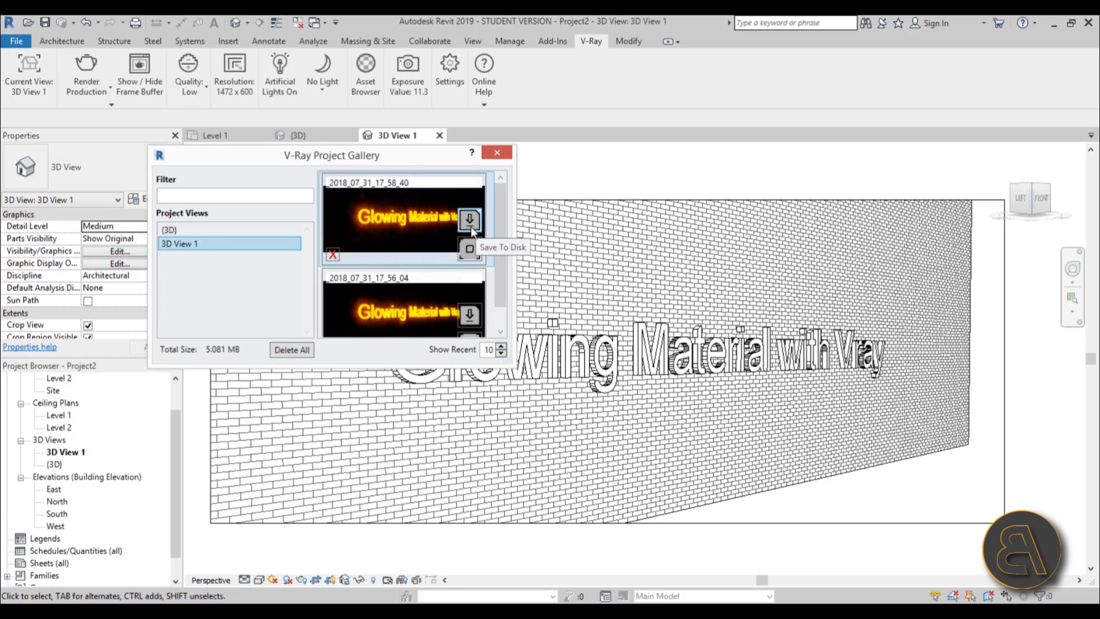
{"action": "left_click", "coordinate": [469, 252]}
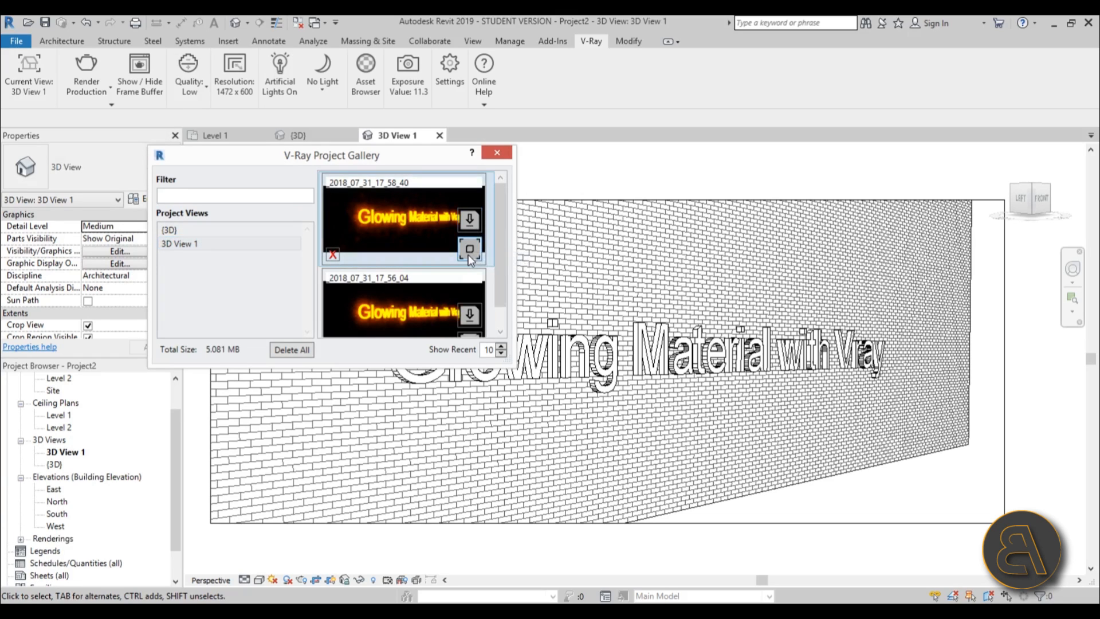
{"action": "left_click", "coordinate": [497, 153]}
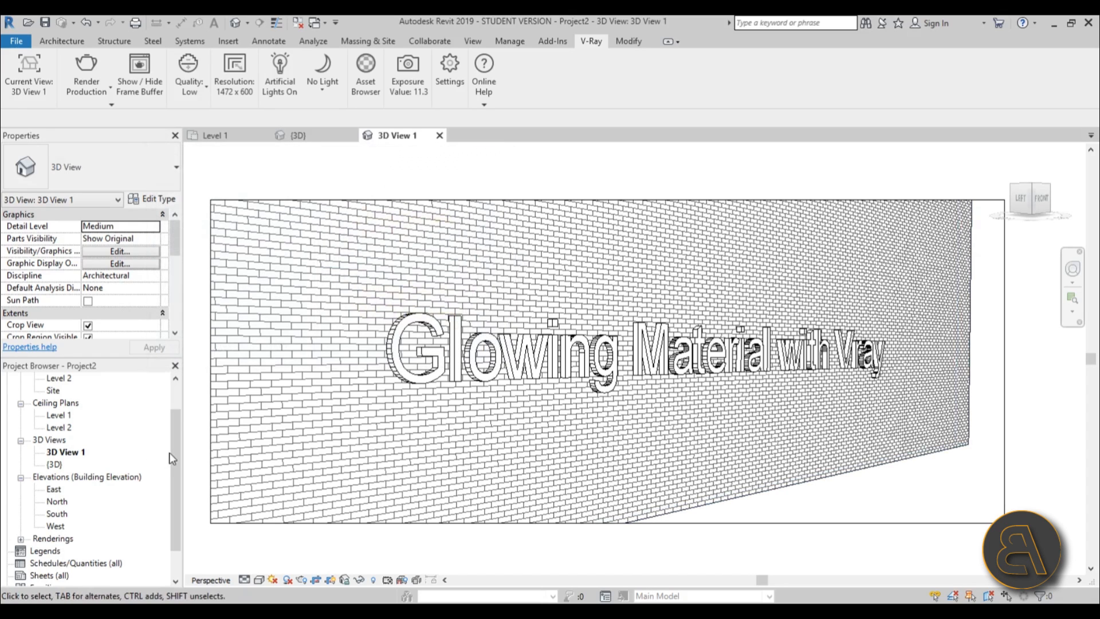
Open the saved 3D View 1 rendering from the Project Browser's Renderings group and inspect the image, leaving it deselected.
{"action": "scroll", "coordinate": [34, 505], "scroll_direction": "down", "scroll_amount": 1}
{"action": "left_click", "coordinate": [20, 513]}
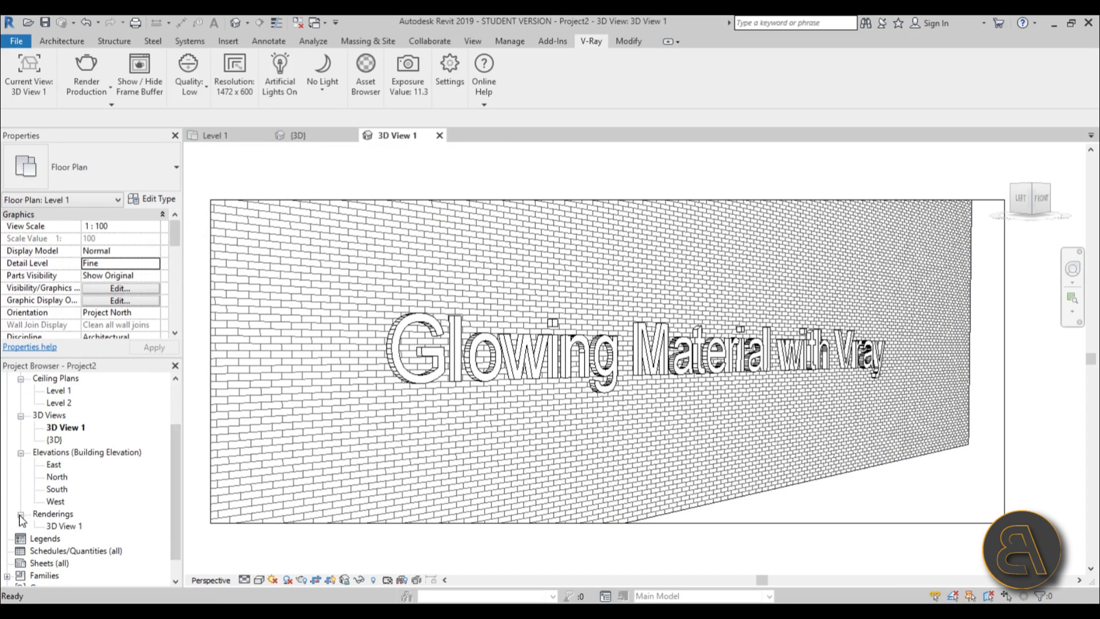
{"action": "double_click", "coordinate": [64, 526]}
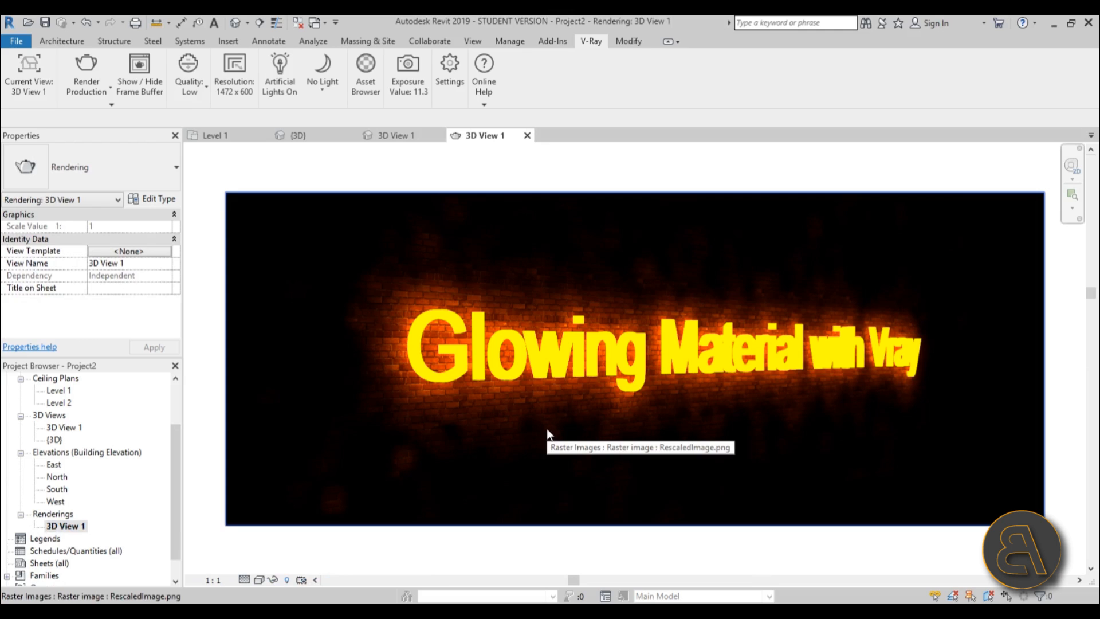
{"action": "left_click", "coordinate": [548, 435]}
{"action": "scroll", "coordinate": [539, 353], "scroll_direction": "up", "scroll_amount": 2}
{"action": "scroll", "coordinate": [539, 353], "scroll_direction": "down", "scroll_amount": 3}
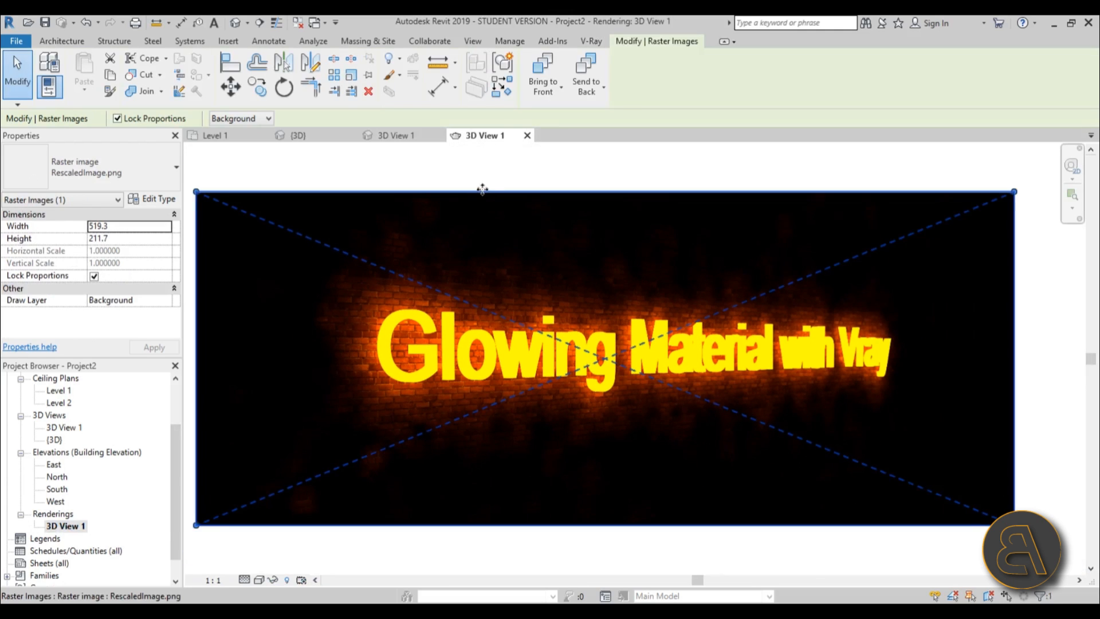
{"action": "key", "text": "Escape"}
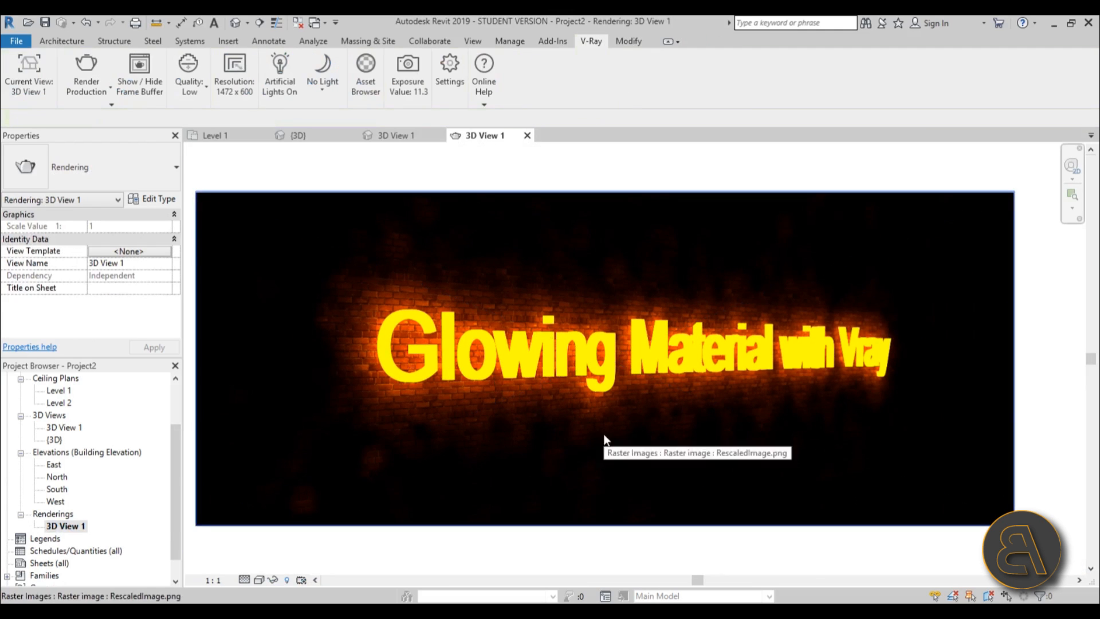